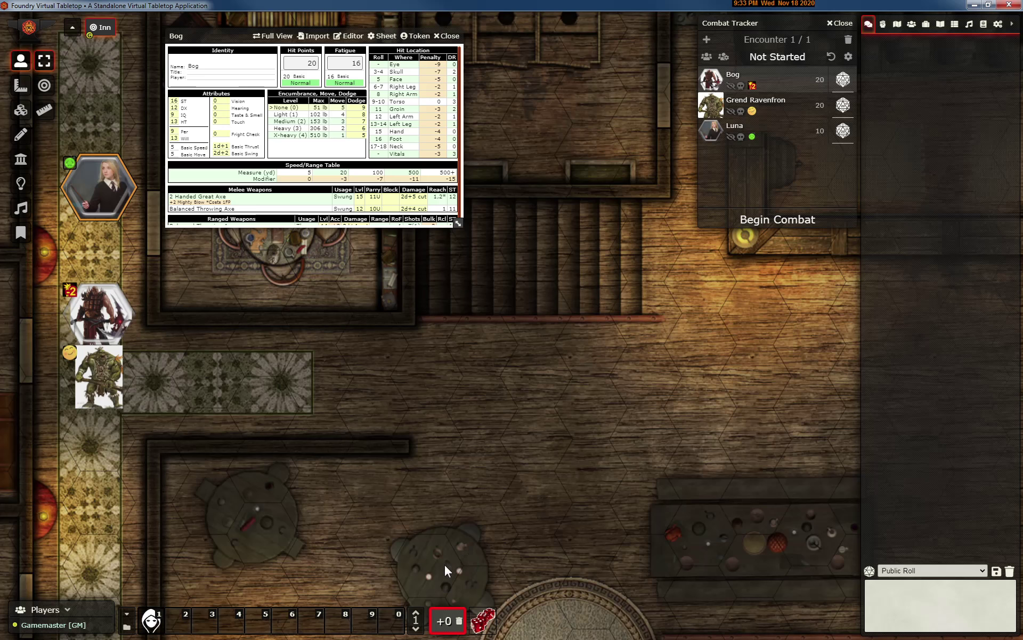
# Review the modifier bucket's common modifier lists: hit locations, cover and posture, status and afflictions, lighting, and speed/range
pyautogui.moveTo(446, 628)
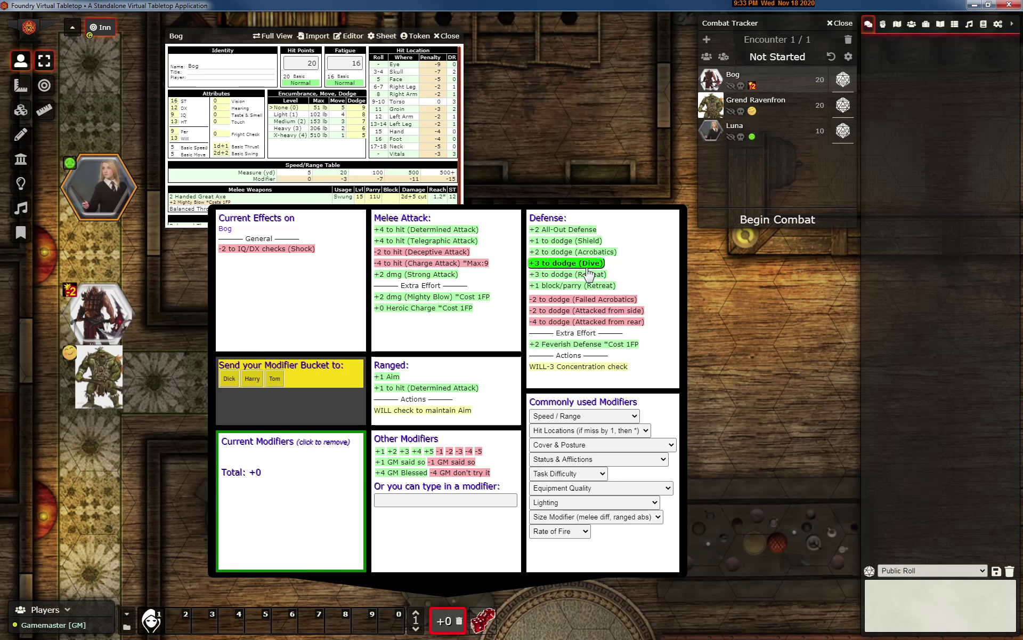
pyautogui.click(588, 431)
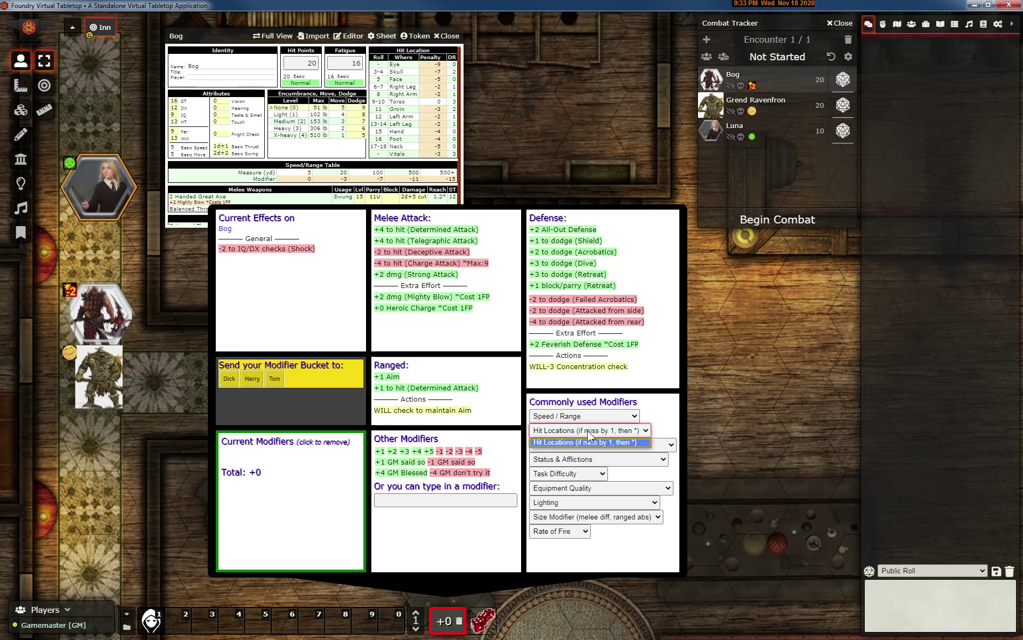
pyautogui.click(581, 446)
pyautogui.click(581, 459)
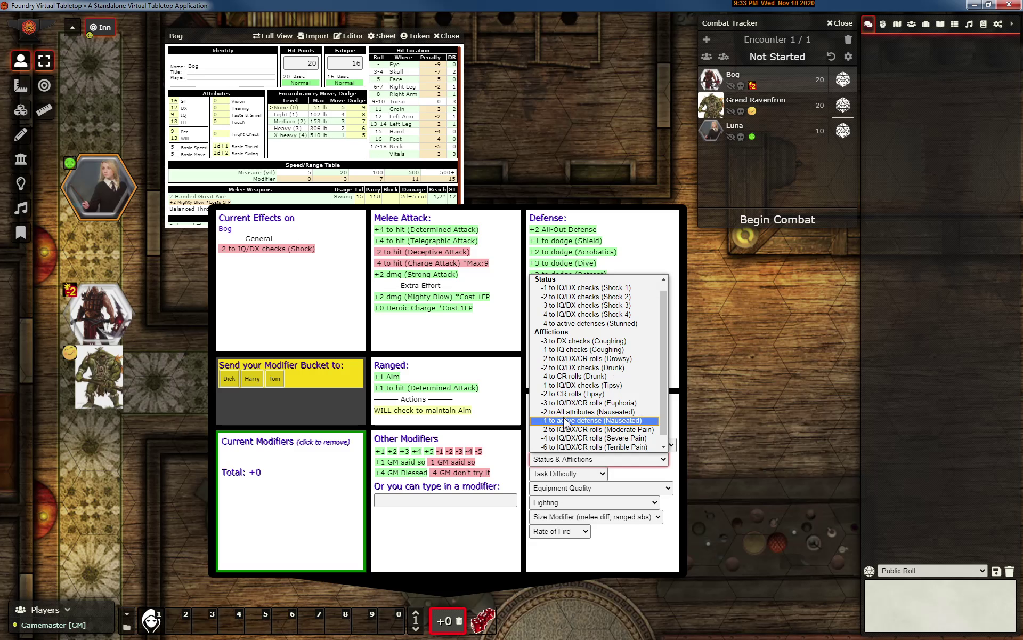
pyautogui.click(561, 500)
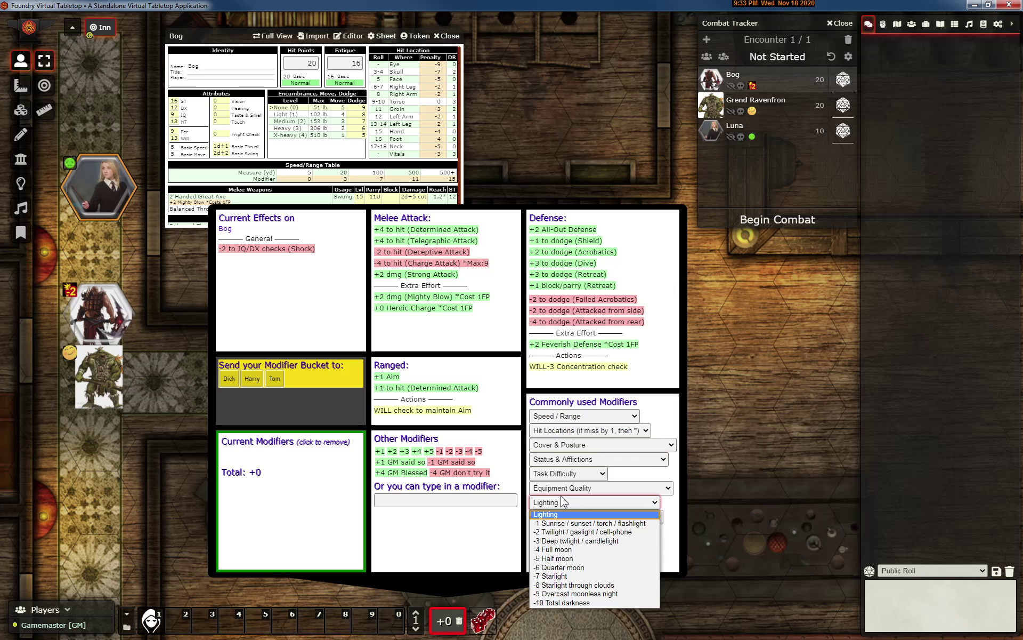
pyautogui.click(557, 417)
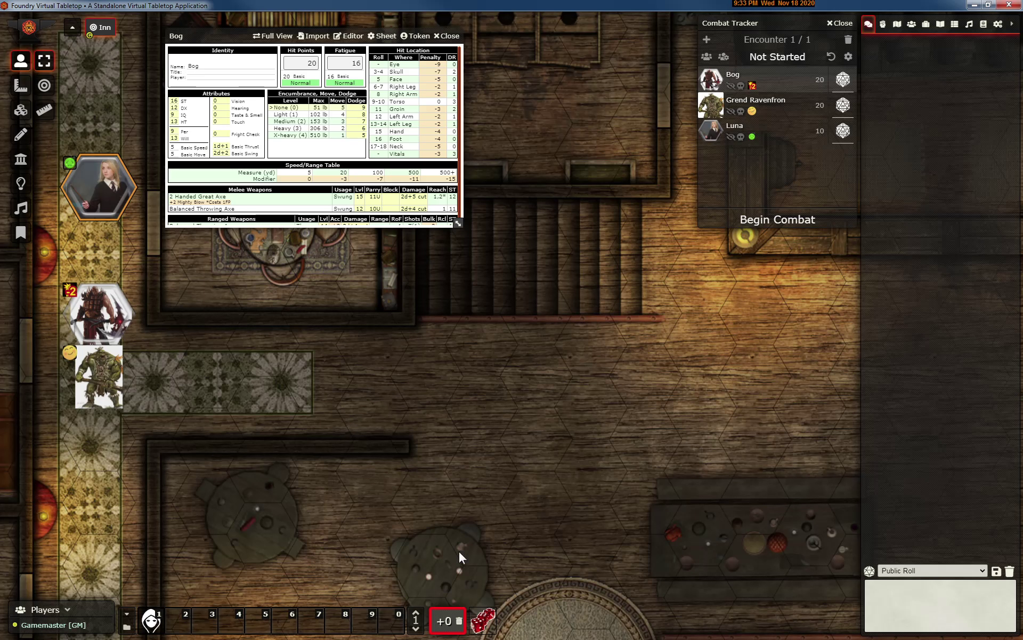
# Check the current effects on Bog in the modifier bucket and view the status effects available on Bog's token
pyautogui.moveTo(447, 621)
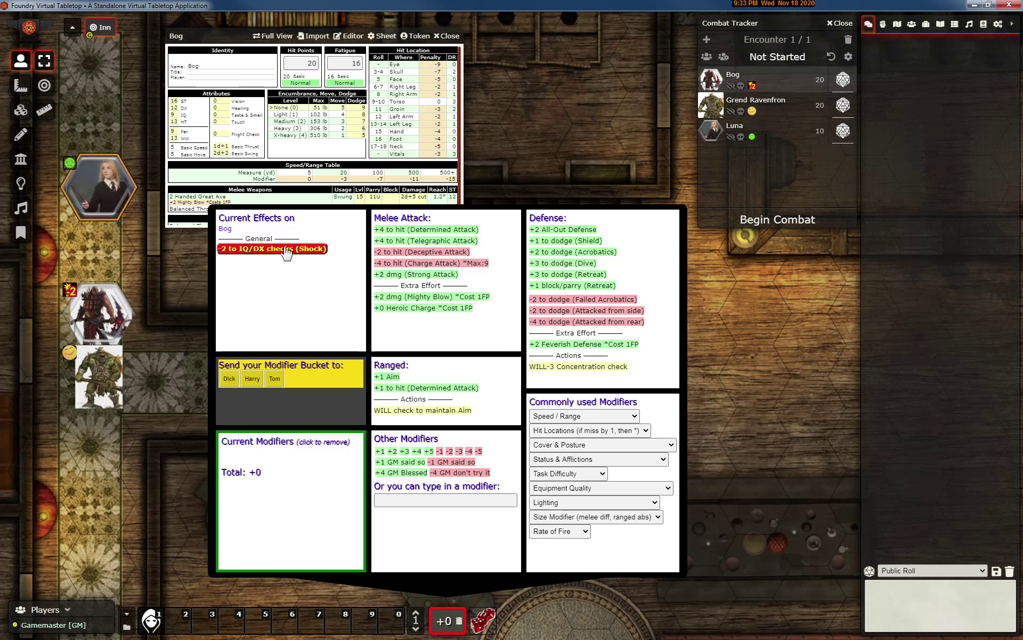
pyautogui.click(115, 324)
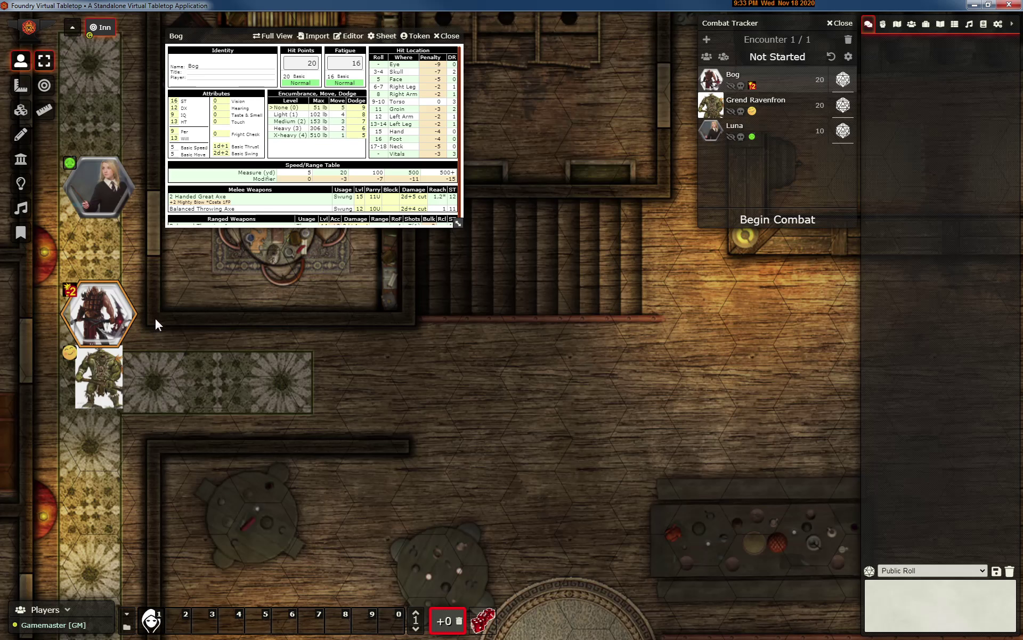
pyautogui.rightClick(113, 318)
pyautogui.click(163, 320)
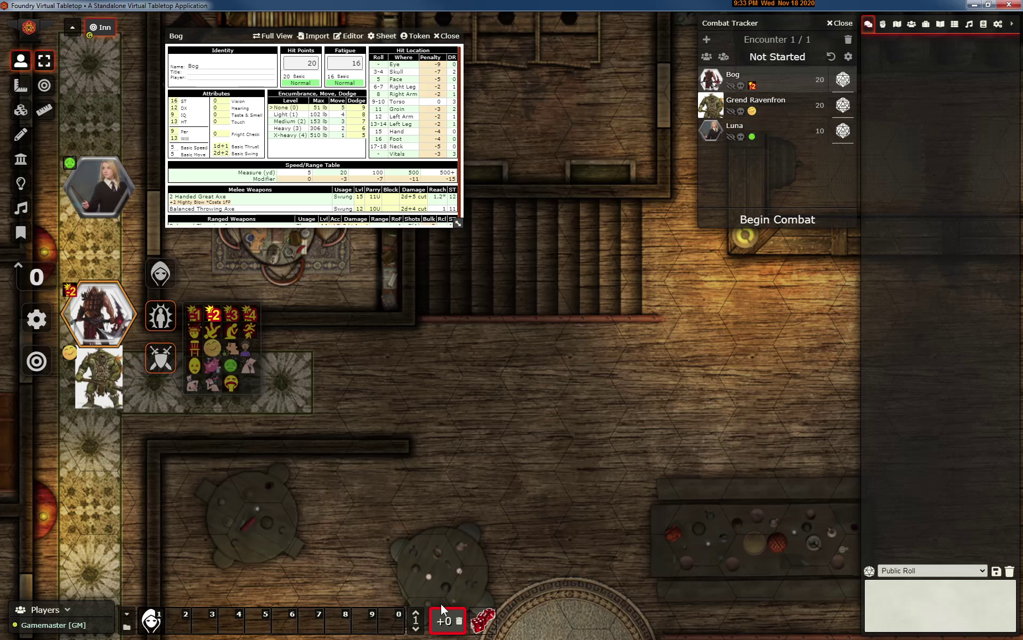
pyautogui.moveTo(445, 614)
# Select Grend Ravenfron's token and roll initiative for Bog, Grend Ravenfron and Luna in the encounter
pyautogui.click(106, 394)
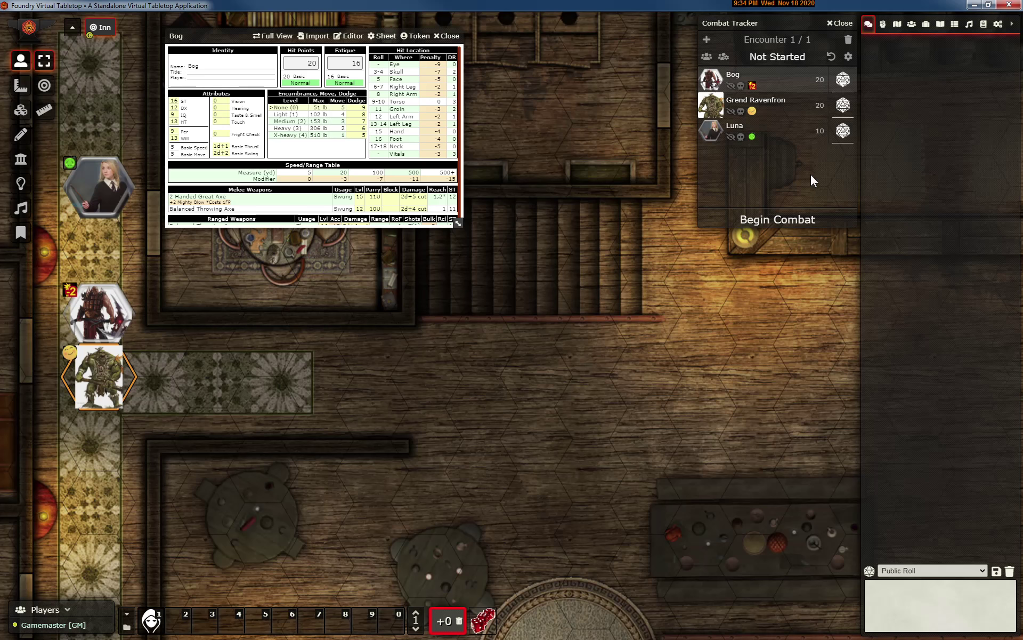
pyautogui.click(846, 78)
pyautogui.click(843, 105)
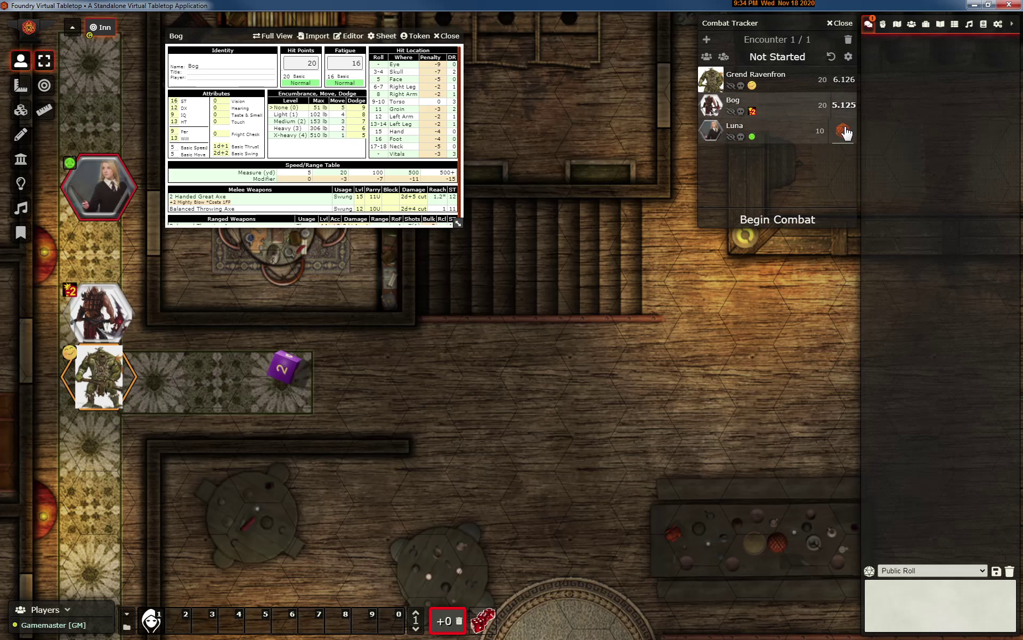
pyautogui.click(843, 131)
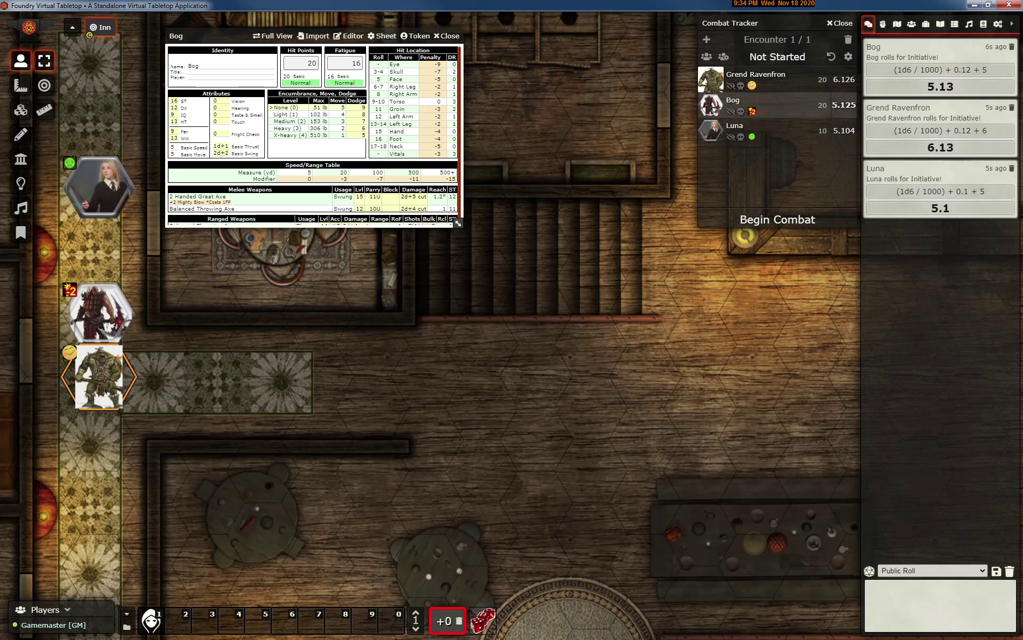
# Switch to Windows Explorer to view the exportutils folder with Foundry VTT.xml, then minimize that window
pyautogui.hotkey('alt', 'Tab')
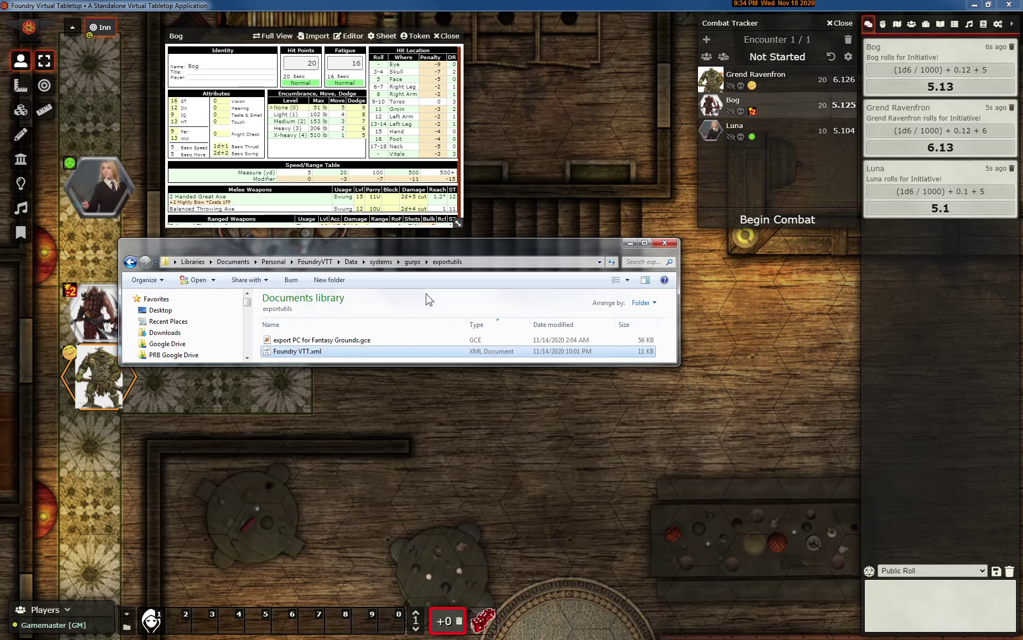
pyautogui.click(463, 265)
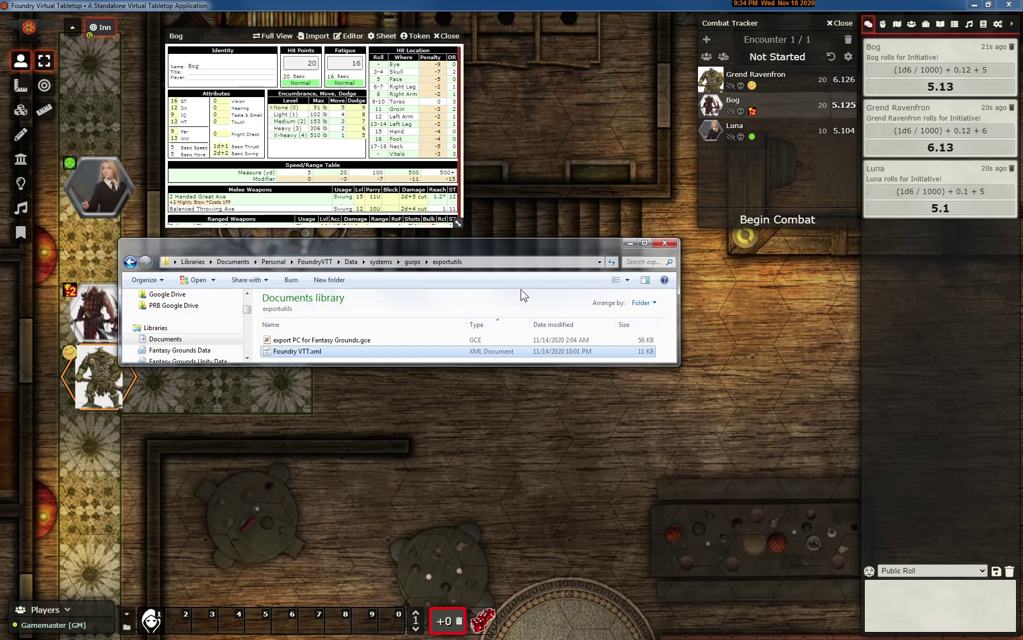
pyautogui.click(630, 243)
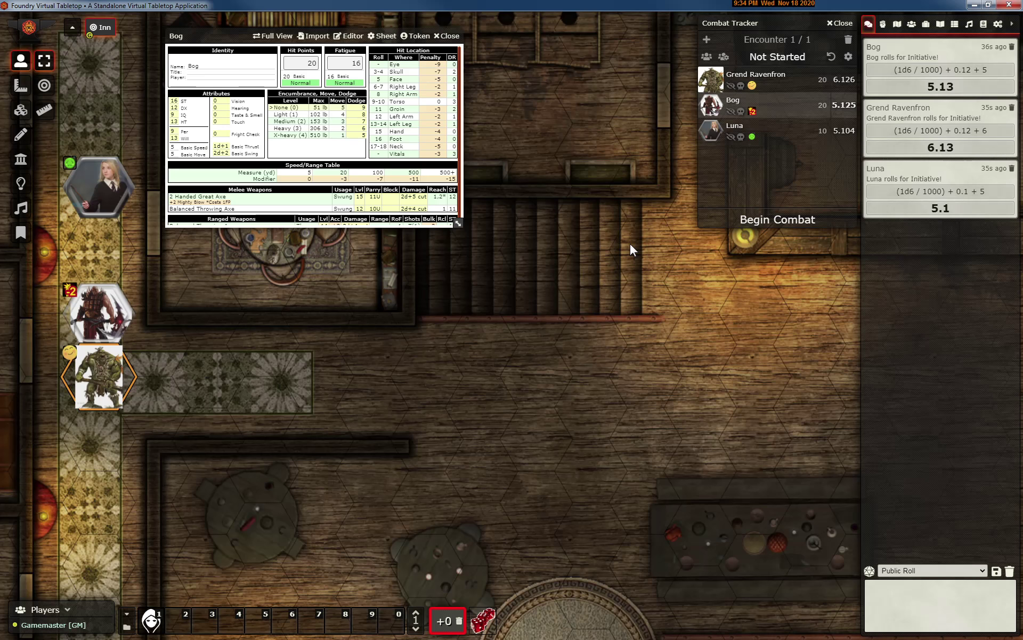
# Make a plain 3d6 roll and a plain 1d6 roll for Grend Ravenfron, closing Bog's character sheet
pyautogui.click(486, 622)
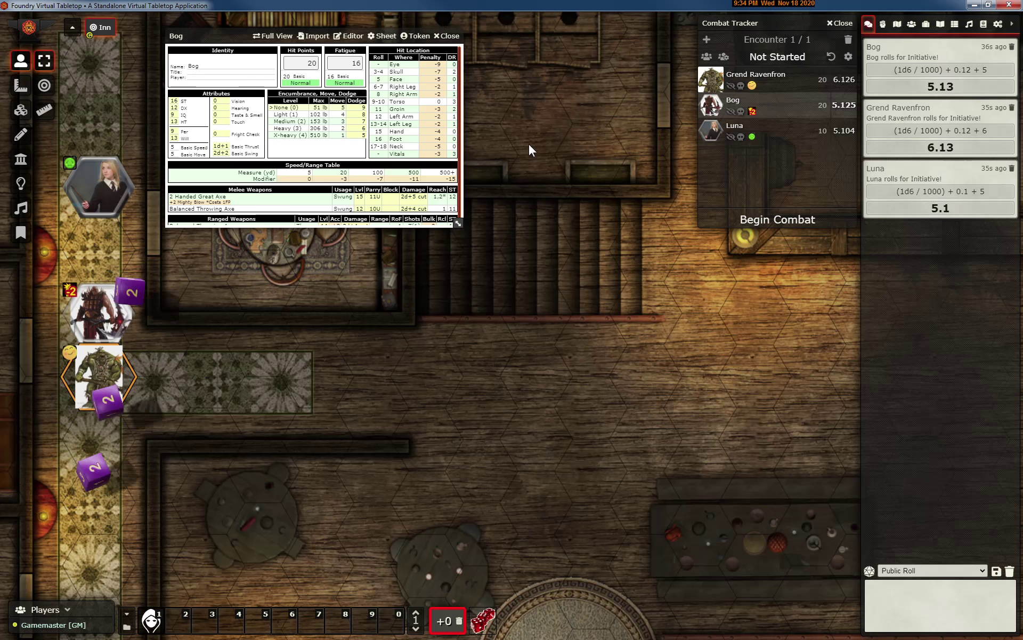
pyautogui.click(449, 35)
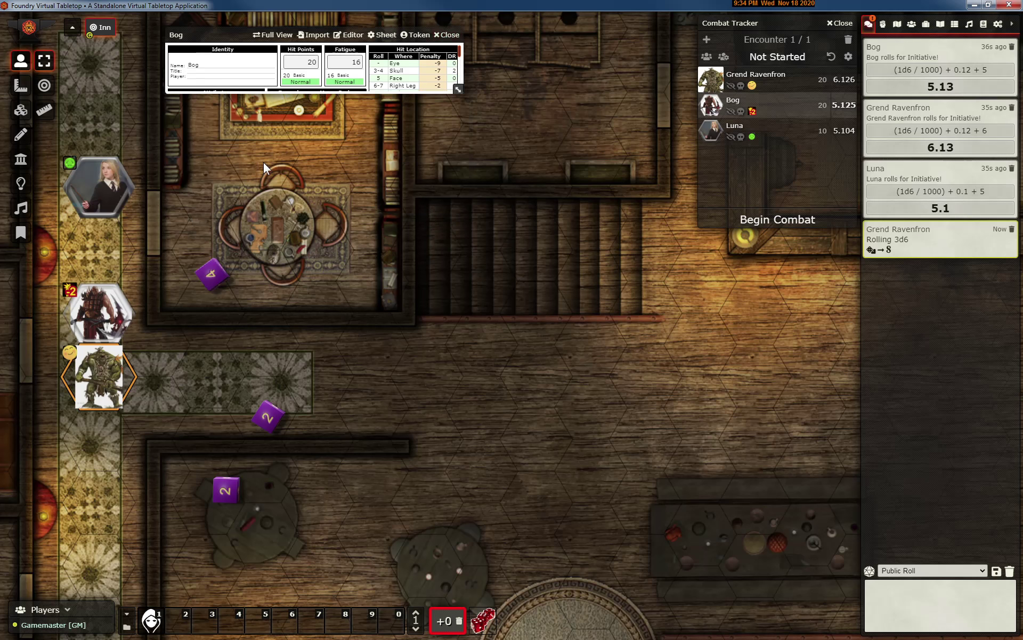
pyautogui.click(485, 622)
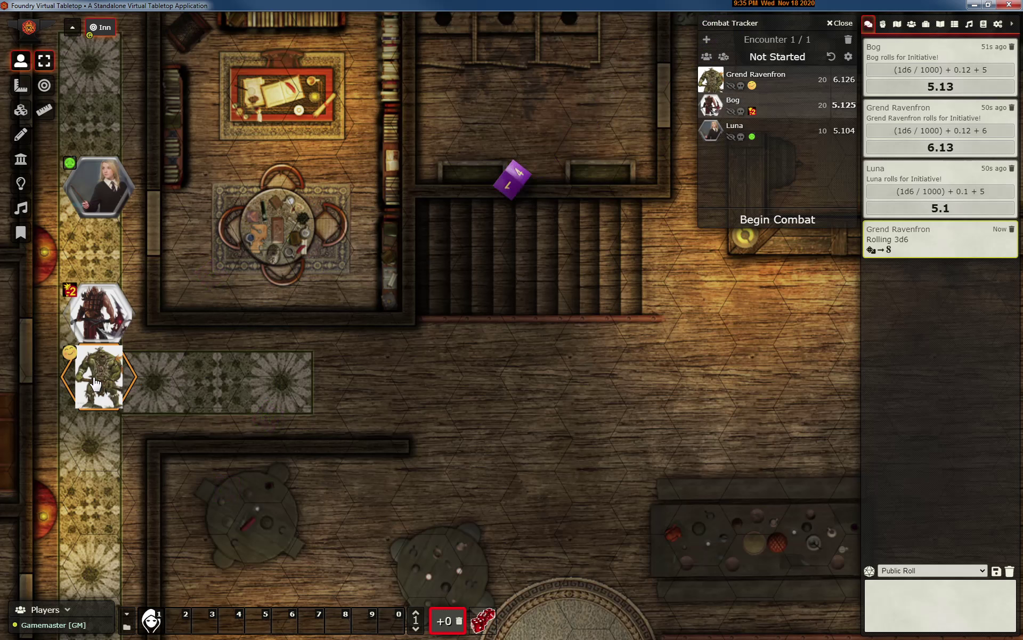
# View Bog's character sheet in full view and close it
pyautogui.click(93, 319)
pyautogui.doubleClick(94, 319)
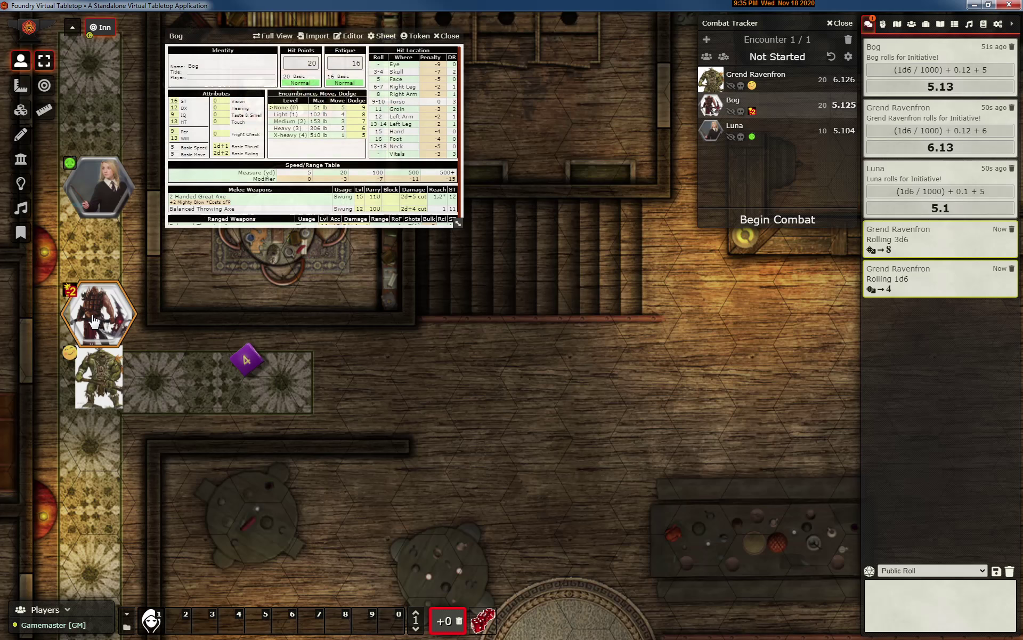
pyautogui.click(284, 37)
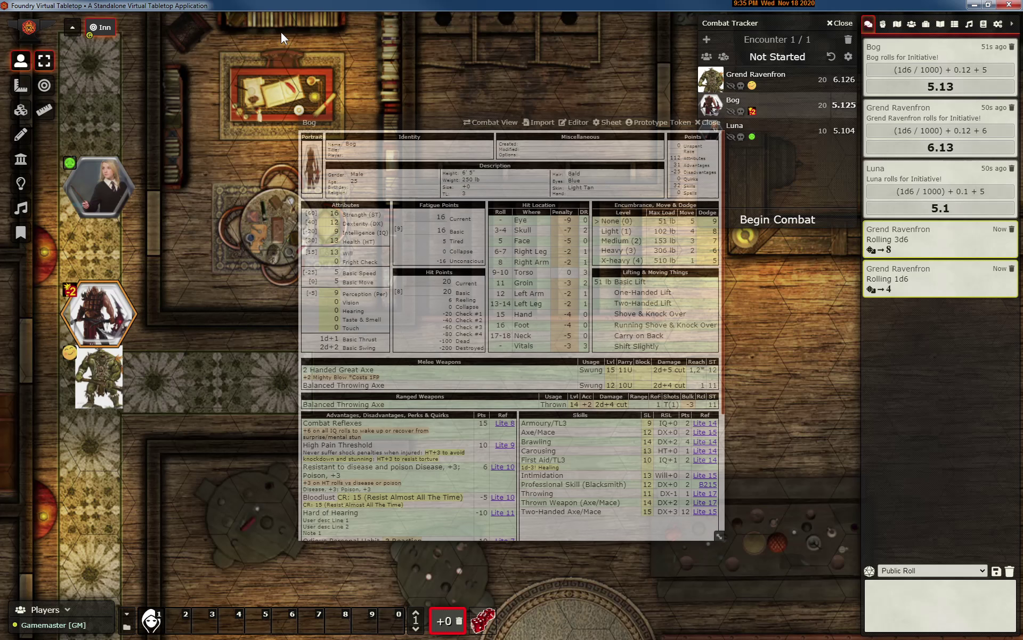
pyautogui.press('Escape')
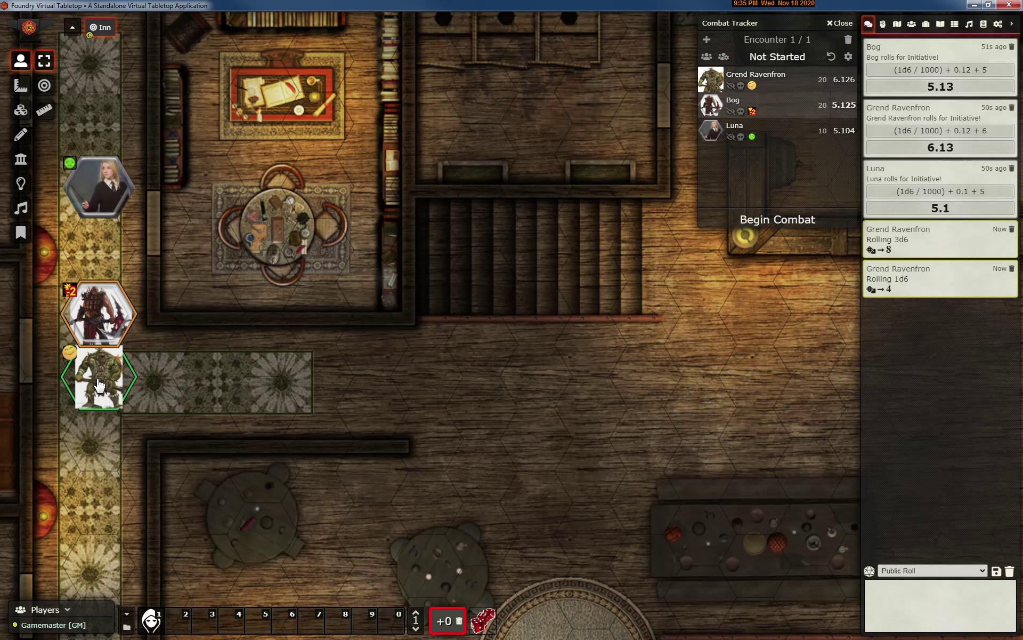
# Open Grend Ravenfron's sheet and roll 3d6 with the +3 reaction modifier from animals (Close to Nature)
pyautogui.doubleClick(98, 376)
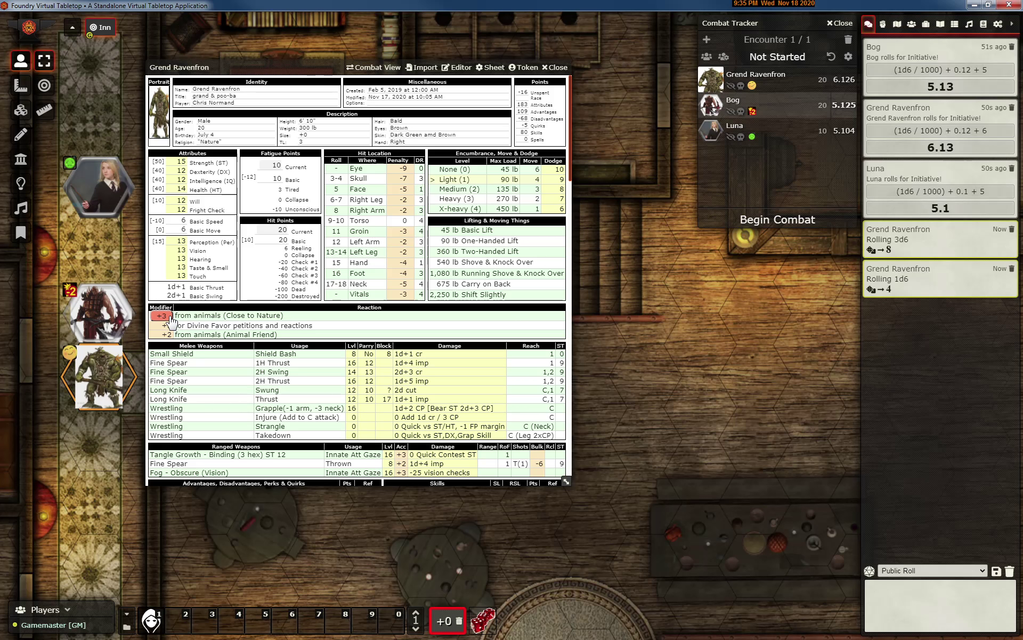
pyautogui.click(167, 316)
pyautogui.click(491, 618)
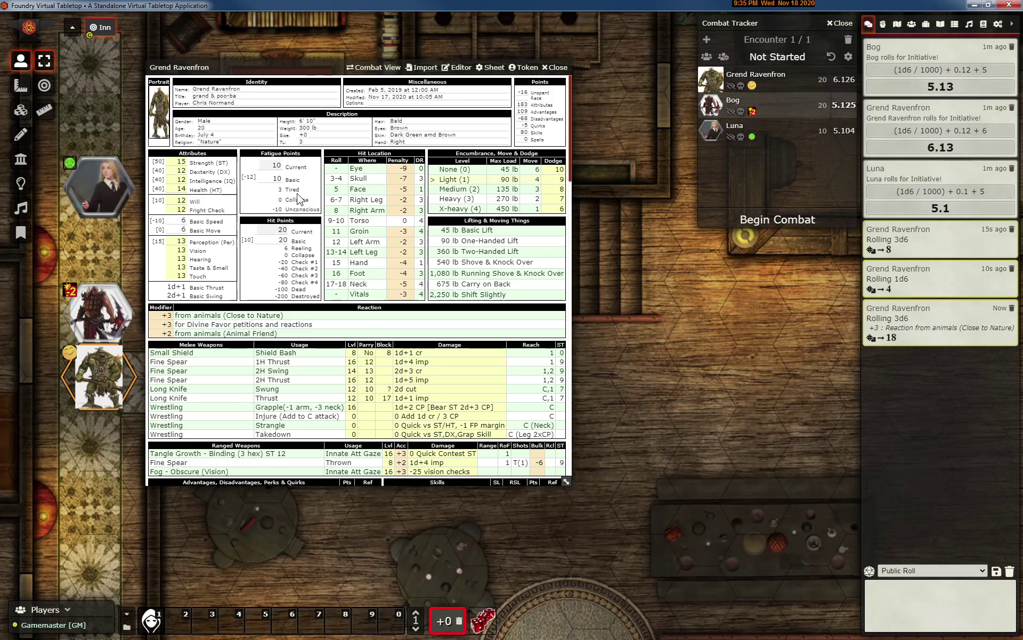
# Open Grend Ravenfron's sheet in the editor and look through its editable attribute and encumbrance fields
pyautogui.click(461, 67)
pyautogui.moveTo(446, 122); pyautogui.dragTo(314, 78)
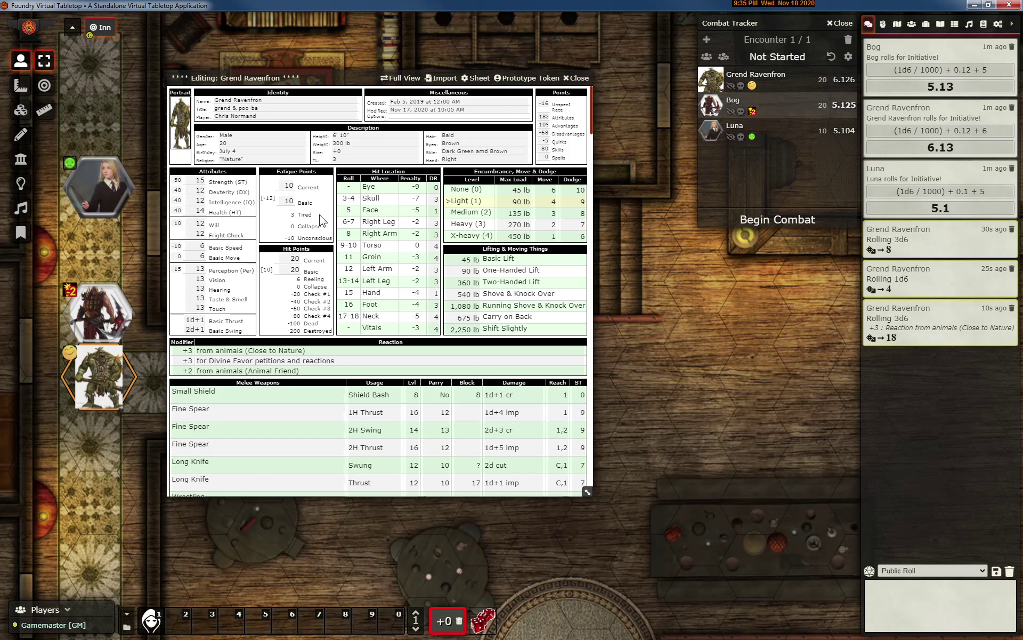
pyautogui.click(177, 199)
pyautogui.click(577, 213)
pyautogui.click(462, 226)
pyautogui.click(459, 204)
pyautogui.scroll(-1, 339, 368)
pyautogui.scroll(-1, 343, 296)
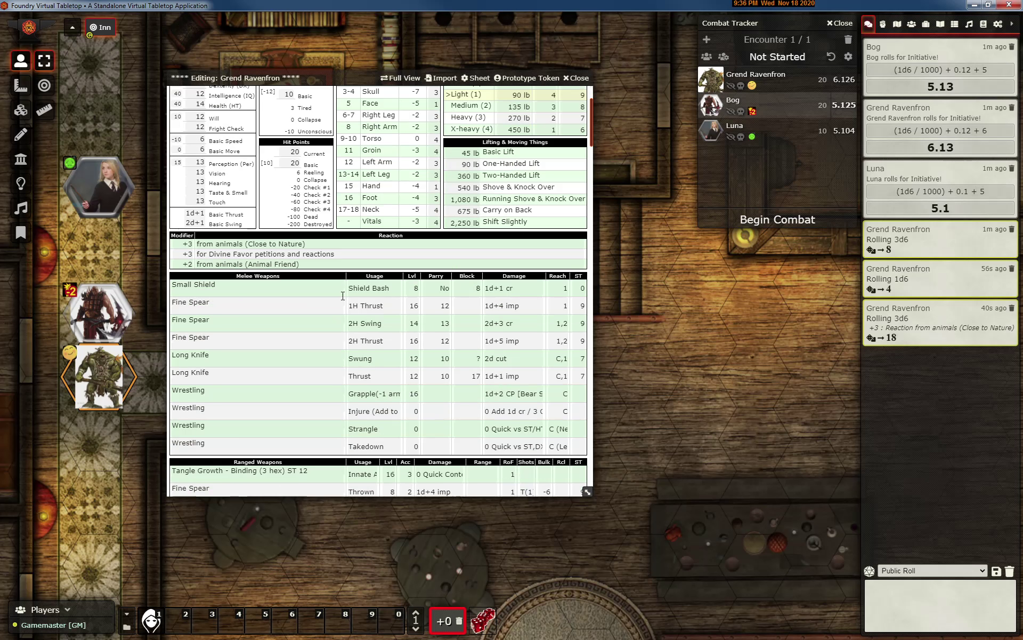
# Check that the reaction entries are editable and view the options for adding or deleting a reaction
pyautogui.click(237, 244)
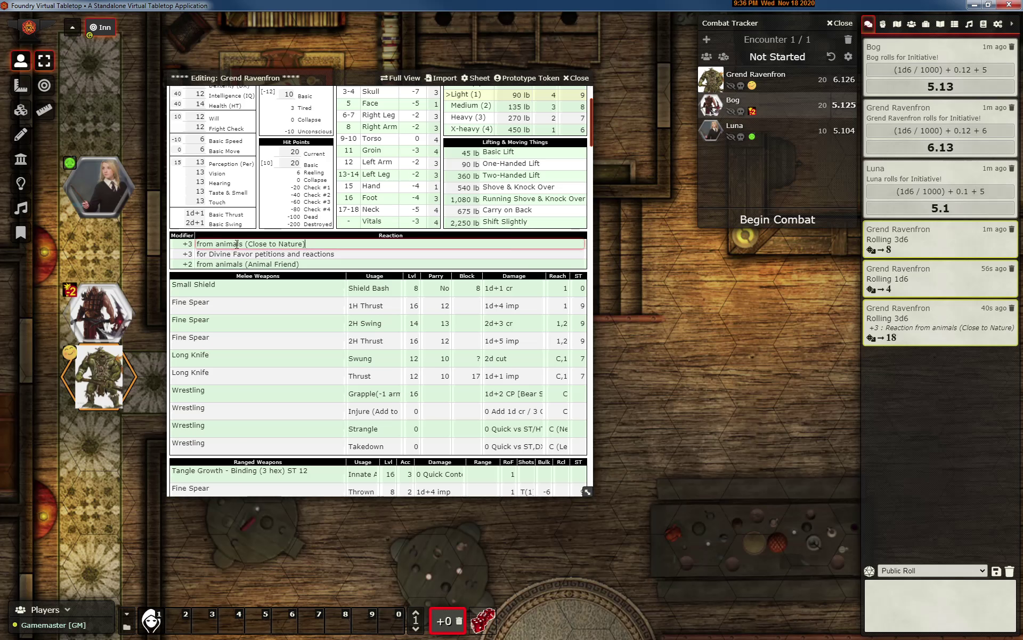
pyautogui.click(185, 244)
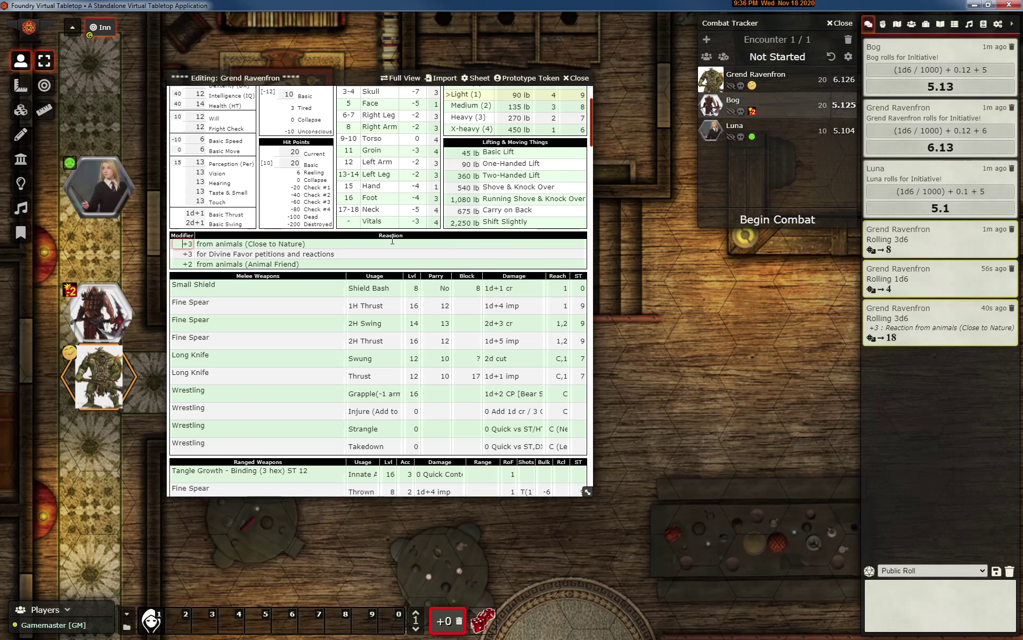
pyautogui.rightClick(312, 235)
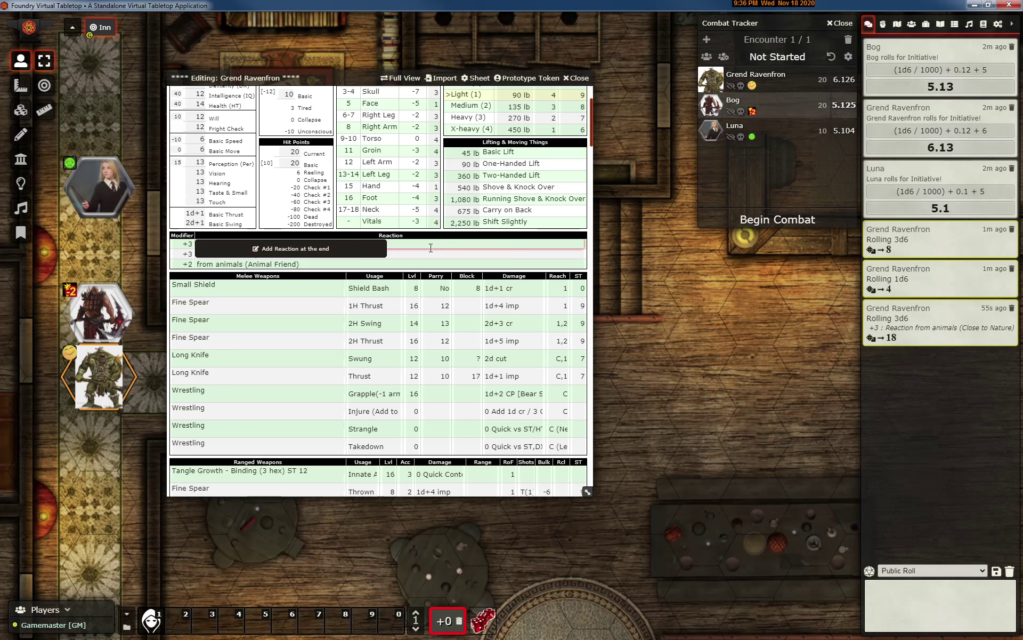
pyautogui.click(345, 255)
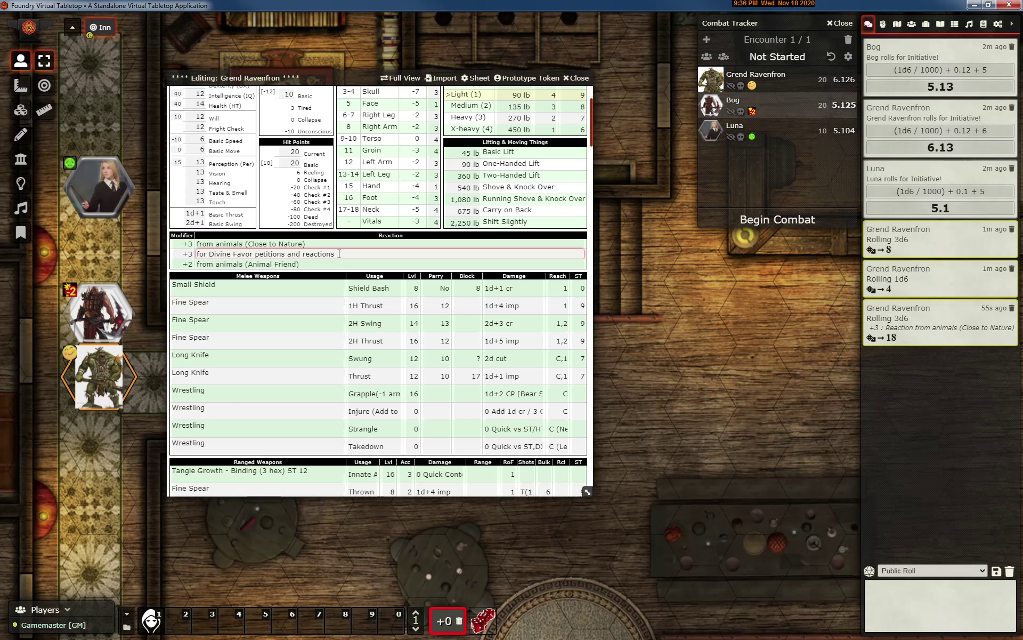
pyautogui.rightClick(339, 254)
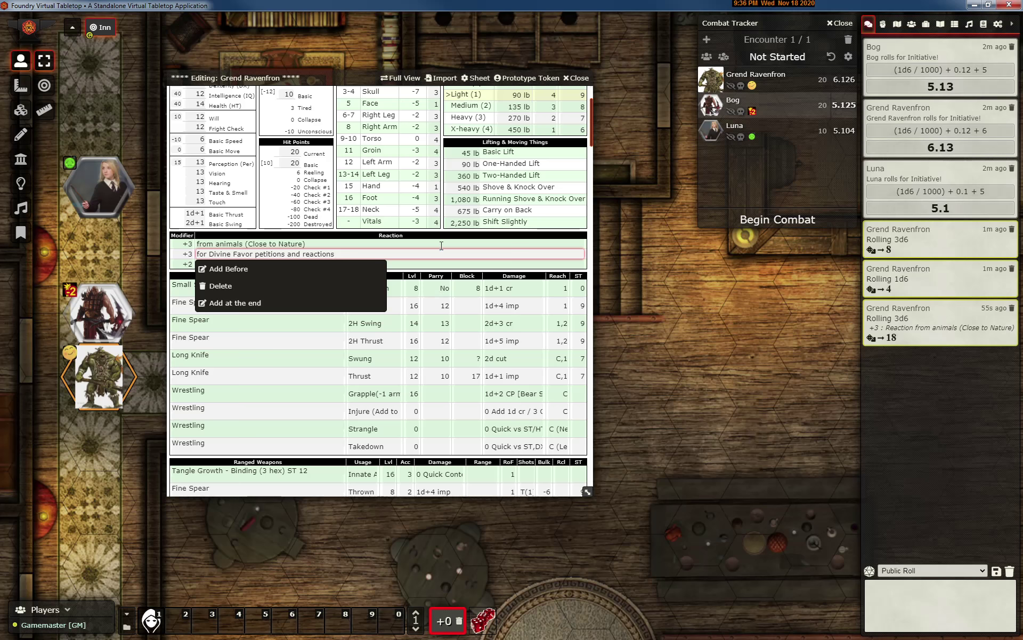
pyautogui.click(430, 226)
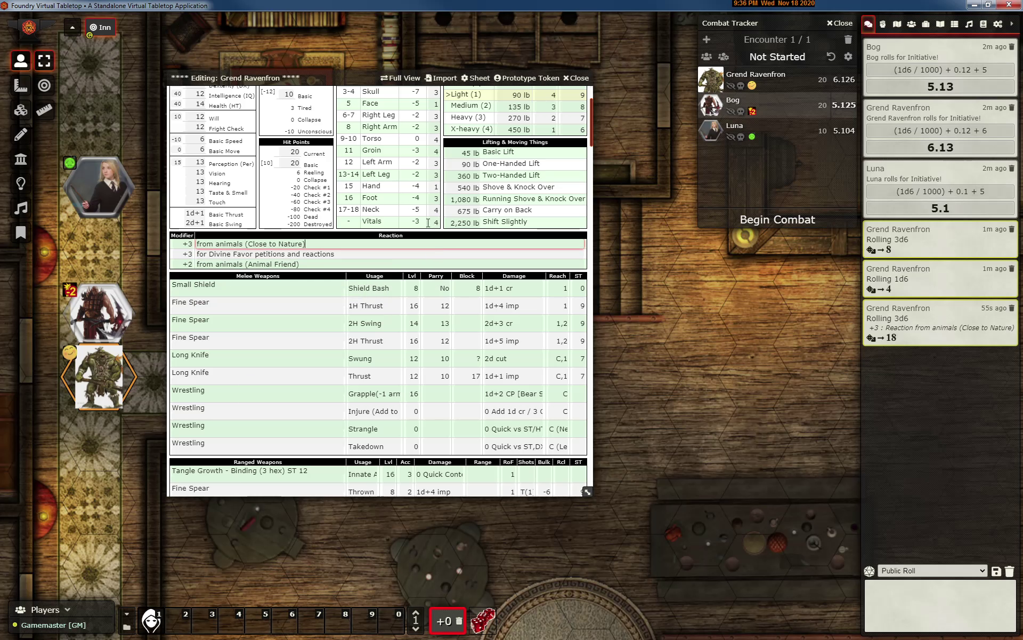
# Add the note "[+1 vs bugbears]" to the 1H Thrust Fine Spear in the melee weapons
pyautogui.click(247, 281)
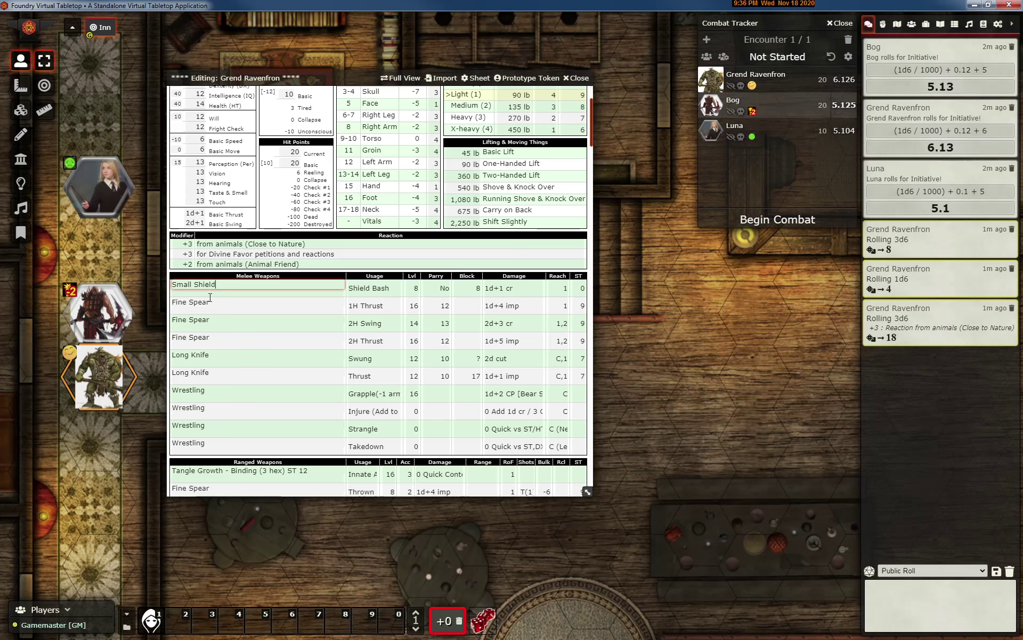
pyautogui.press('Return')
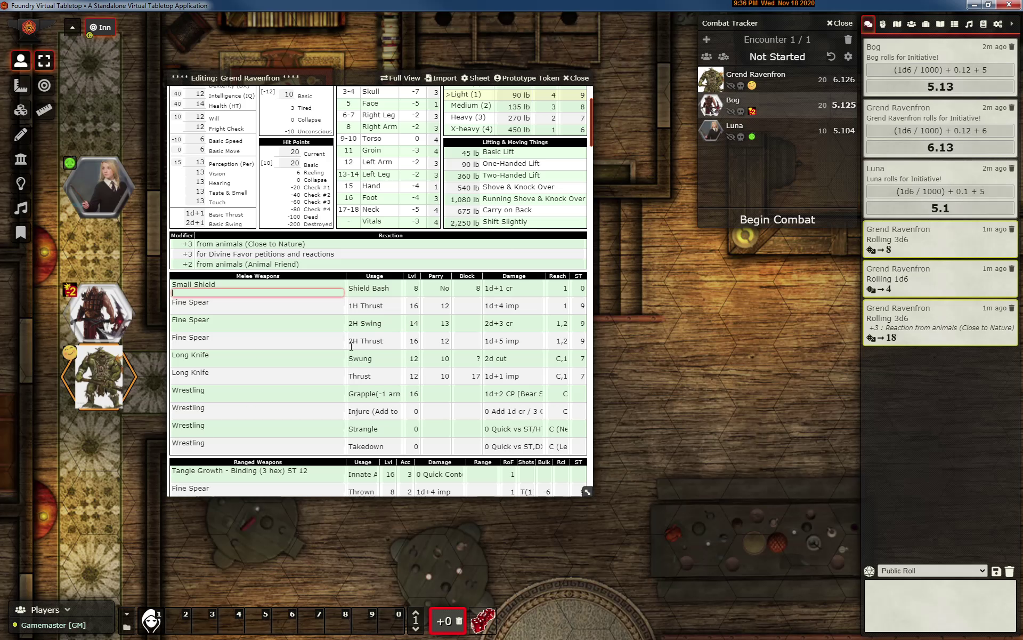
pyautogui.click(216, 310)
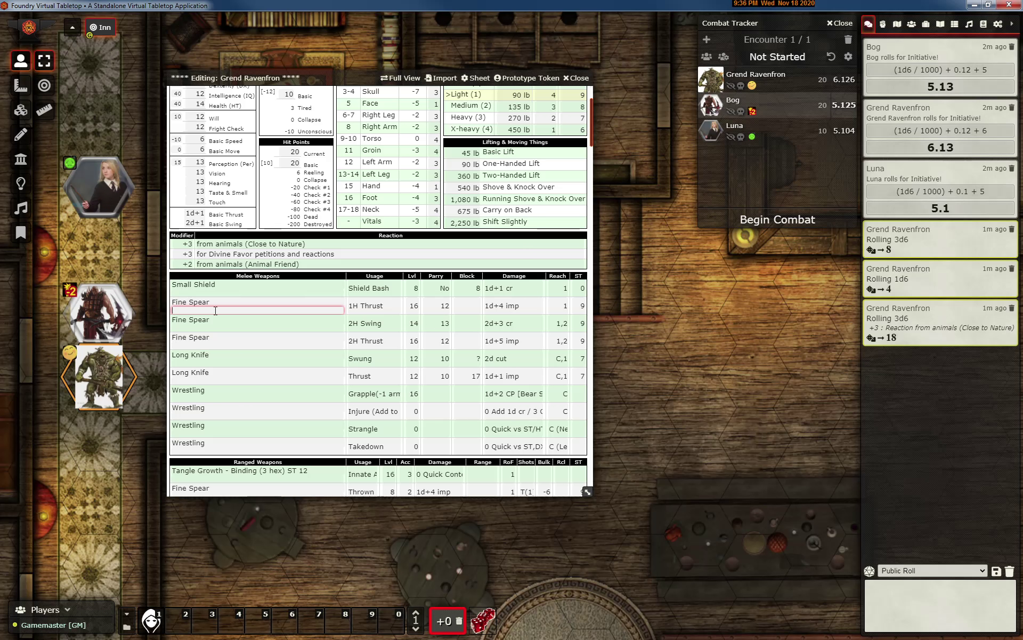
pyautogui.write('[+1 vs bugbears]')
# Return the sheet to full view and roll the Fine Spear's 1d+4 imp damage with the +1 vs bugbears modifier
pyautogui.click(409, 79)
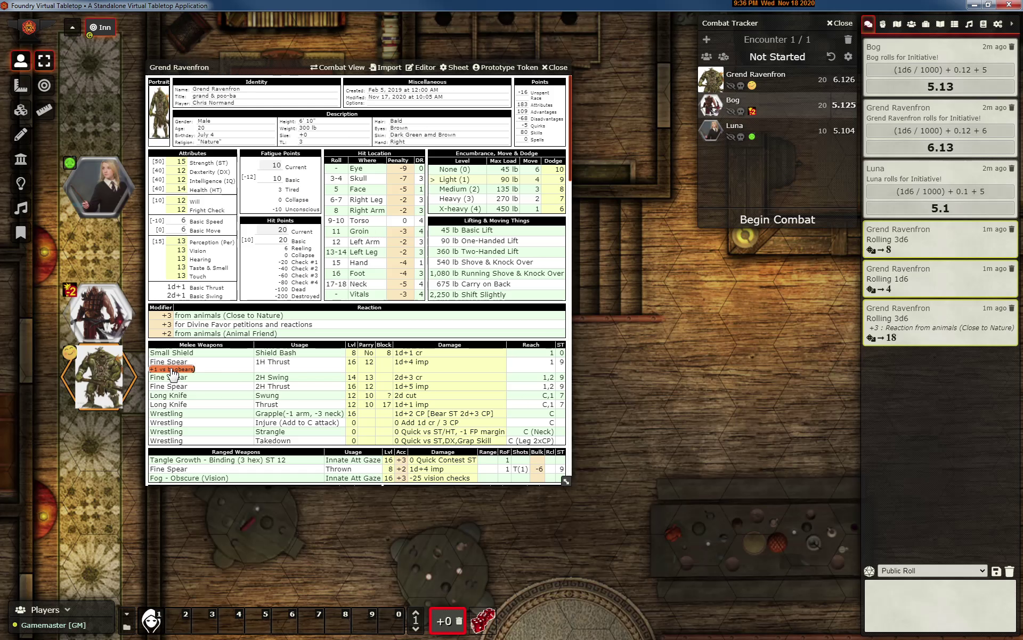
pyautogui.click(418, 362)
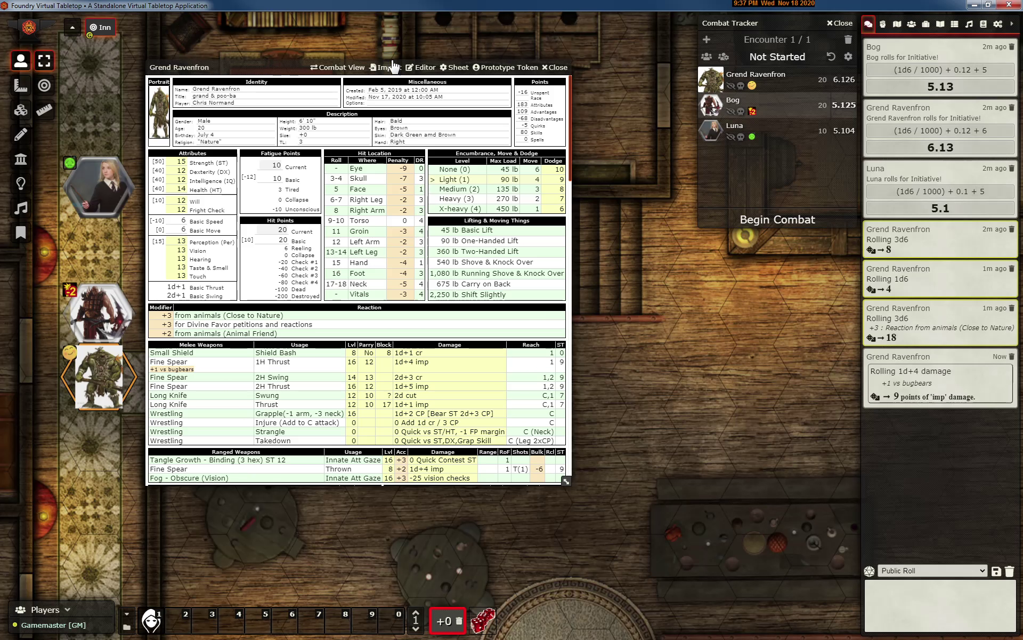
# Open Grend Ravenfron's sheet in the editor and check that the 2H Swing Fine Spear's notes and damage are editable
pyautogui.click(421, 69)
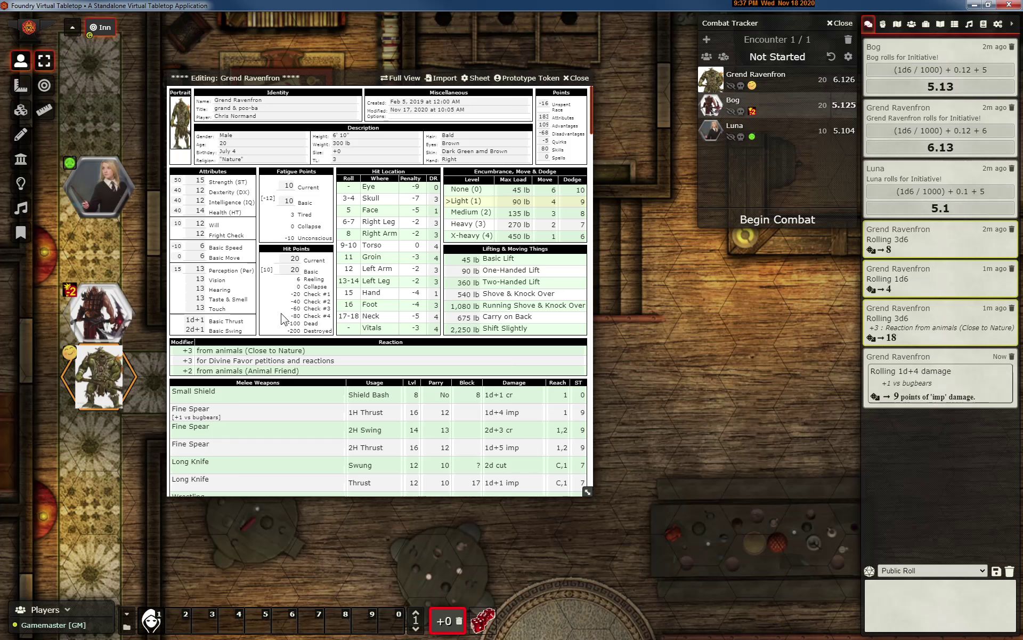
pyautogui.scroll(-5, 283, 318)
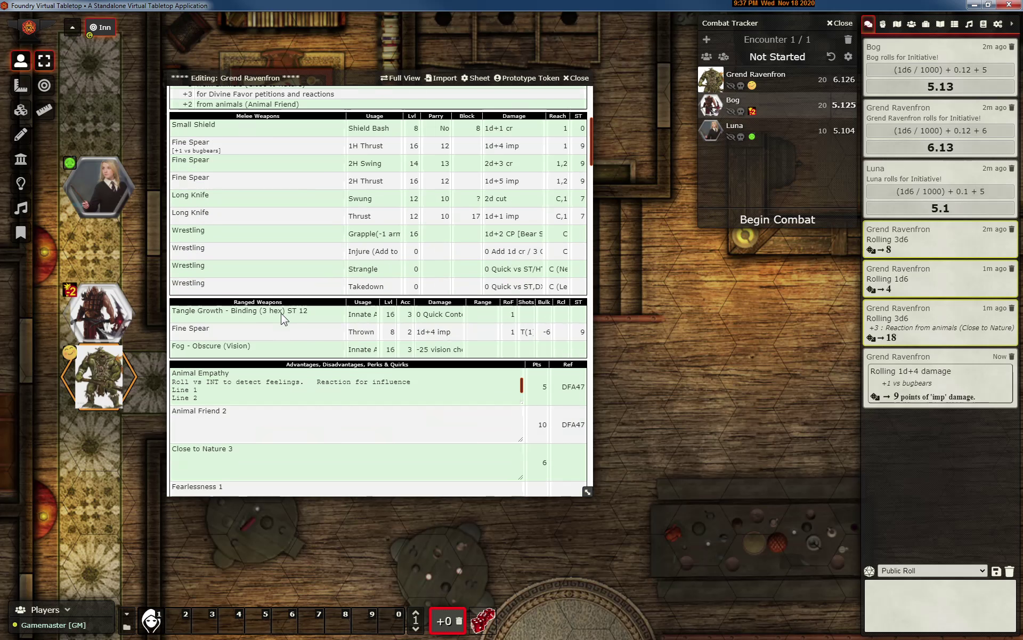
pyautogui.click(212, 168)
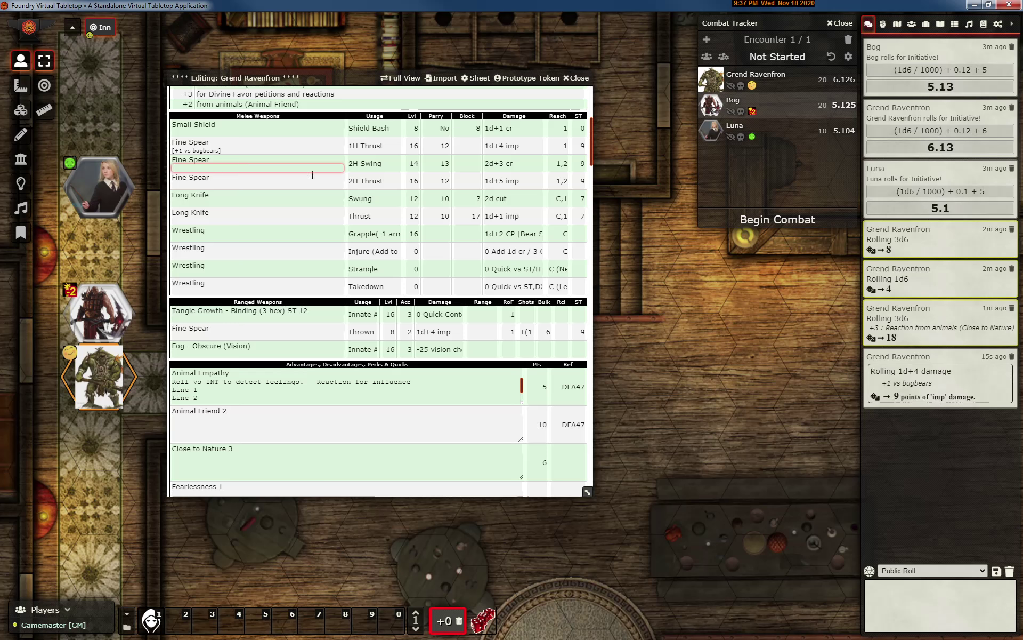
pyautogui.click(497, 169)
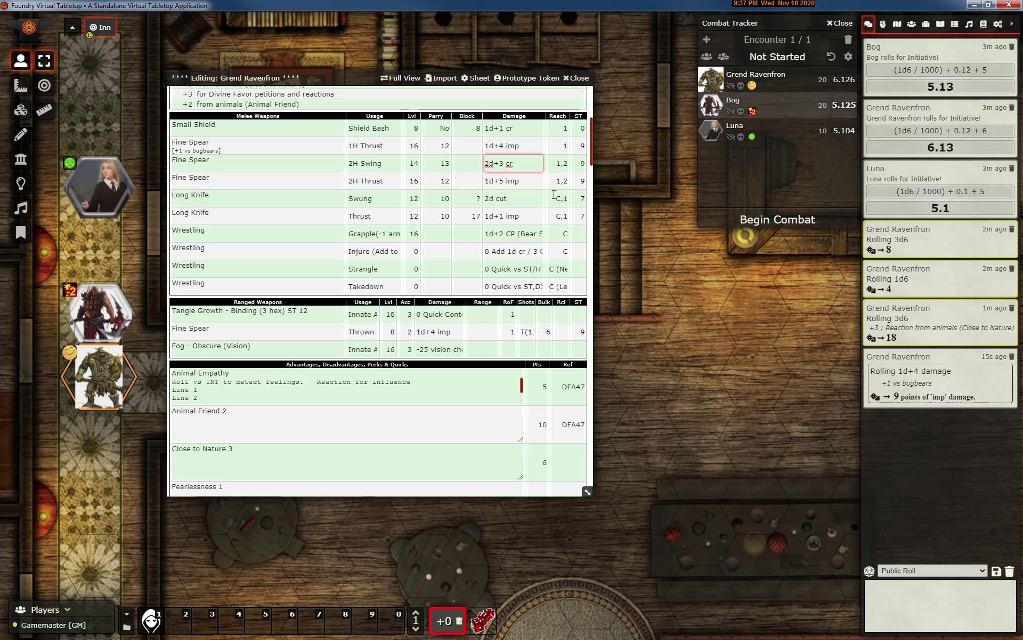
# Examine the multi-line Animal Empathy notes in the editor and compare them with the sheet's full view
pyautogui.scroll(-2, 316, 309)
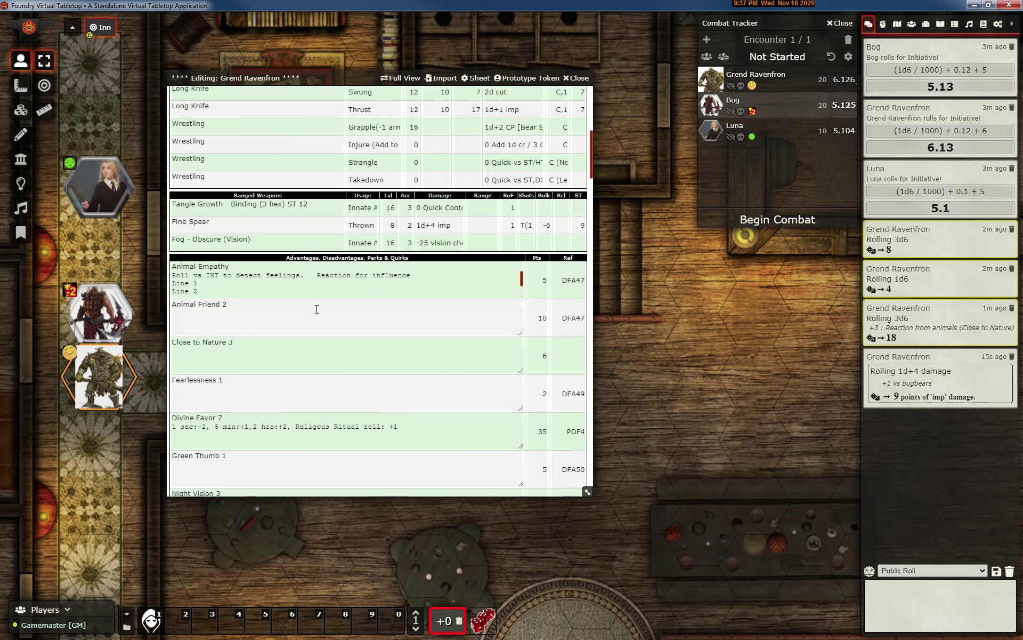
pyautogui.scroll(-2, 230, 185)
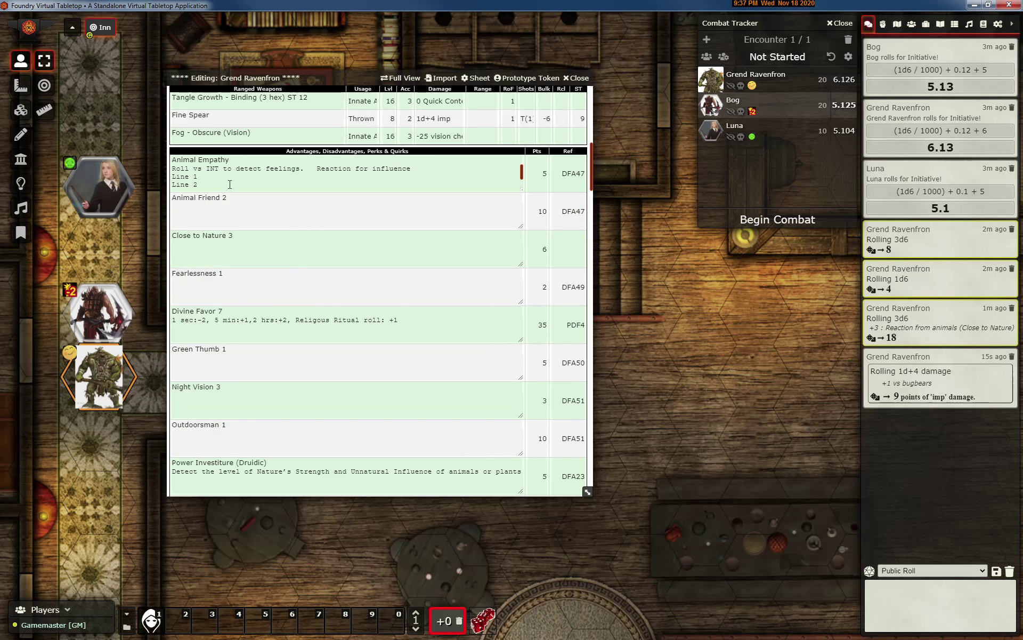
pyautogui.moveTo(174, 169); pyautogui.dragTo(202, 176)
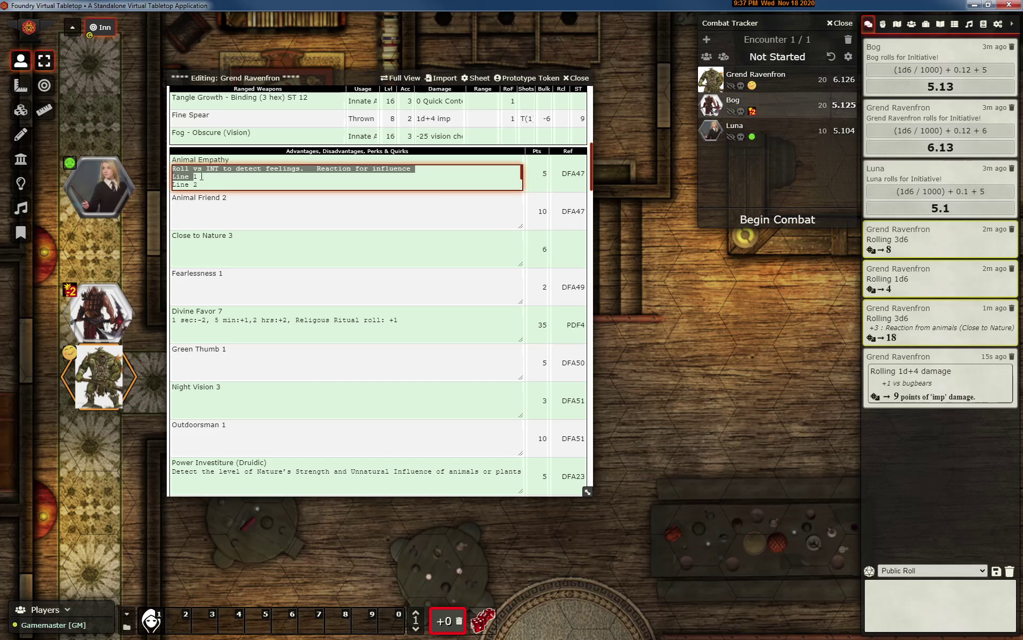
pyautogui.click(207, 180)
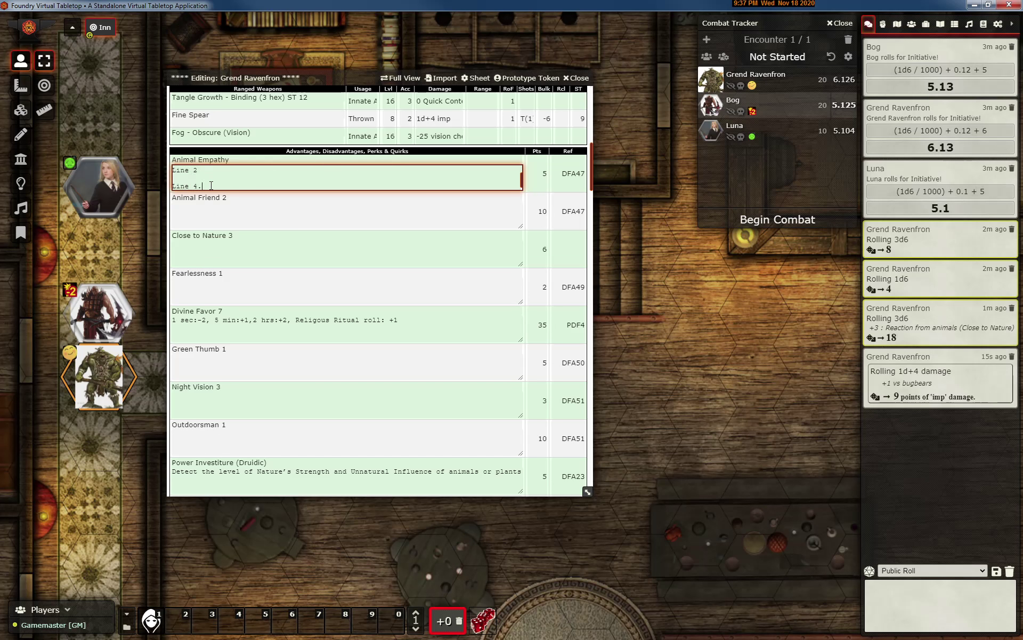
pyautogui.scroll(2, 211, 185)
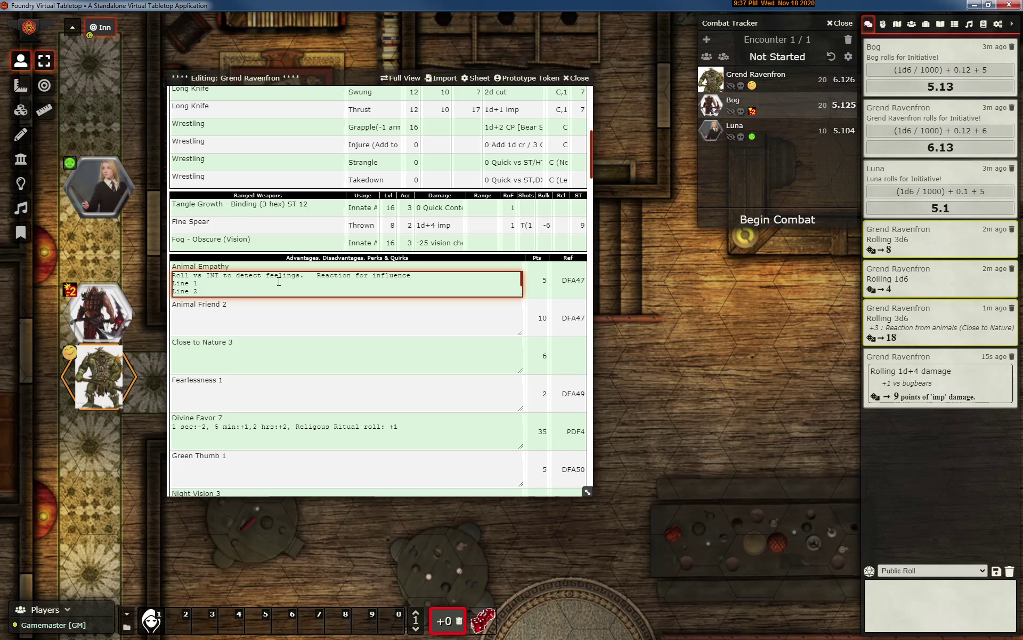
pyautogui.click(402, 78)
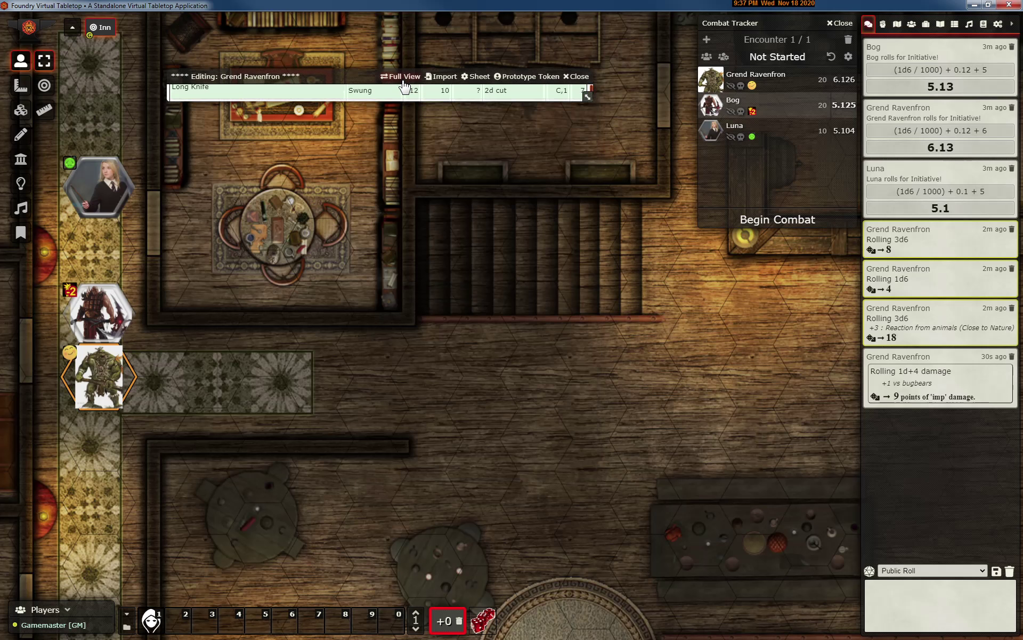
pyautogui.scroll(-4, 213, 354)
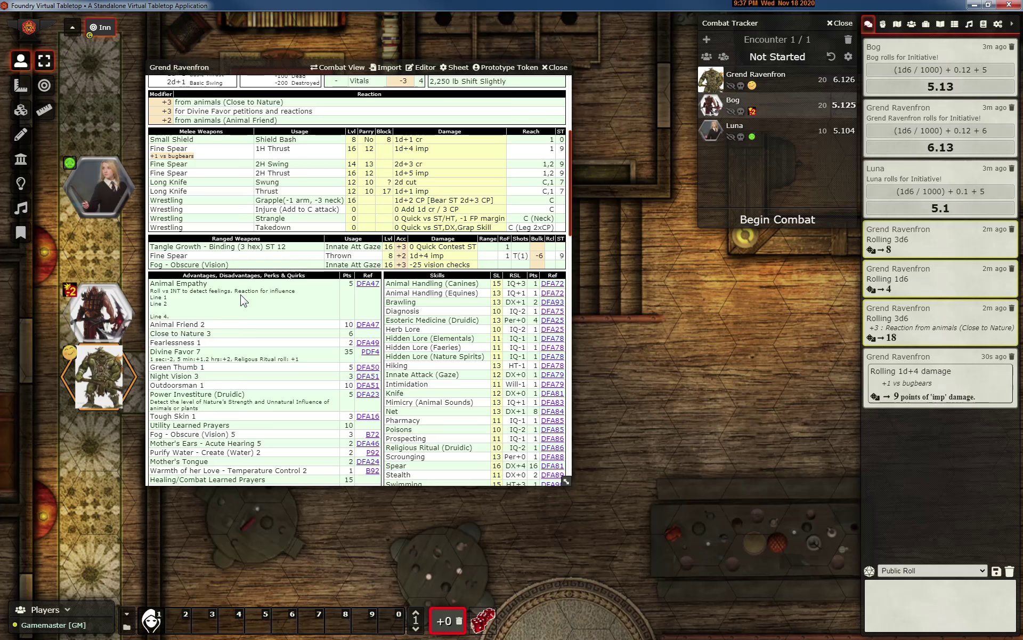
# Open Luna's sheet and examine the clickable rolls and modifiers in her spell descriptions
pyautogui.doubleClick(100, 183)
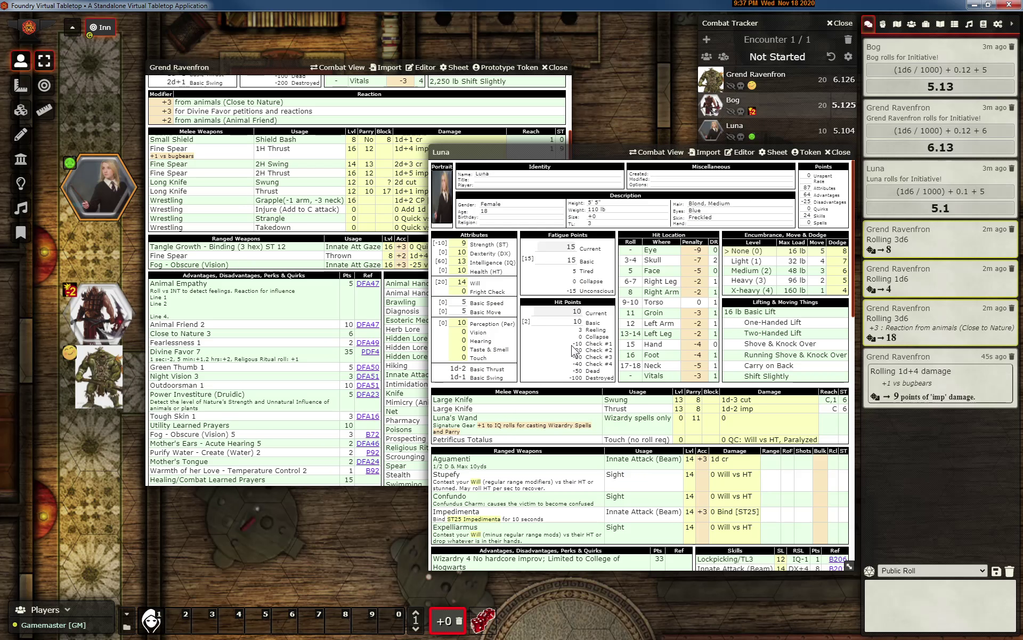
pyautogui.scroll(-15, 514, 336)
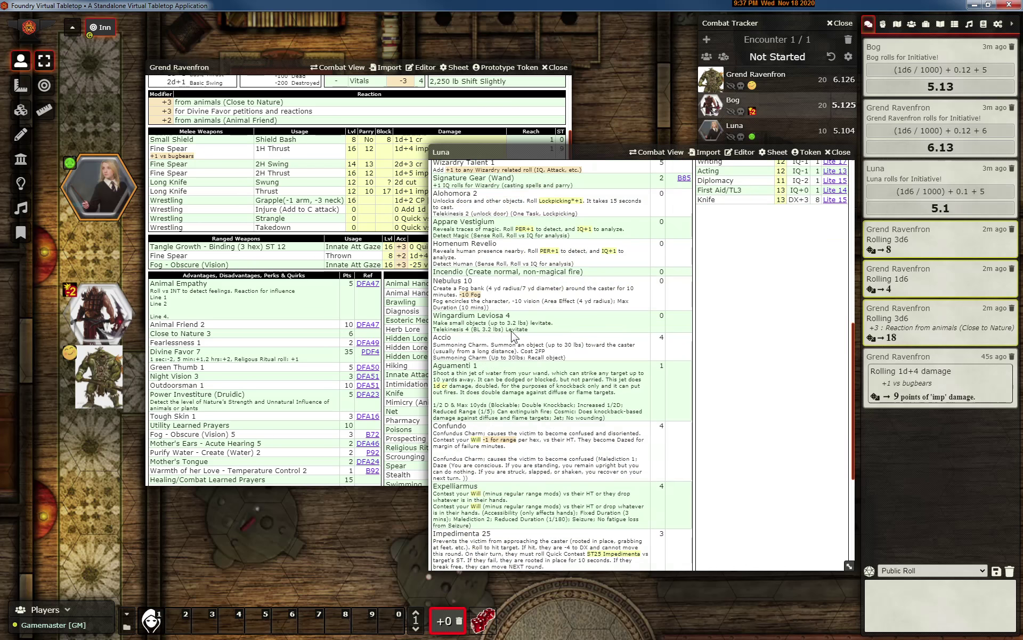
pyautogui.scroll(-3, 513, 335)
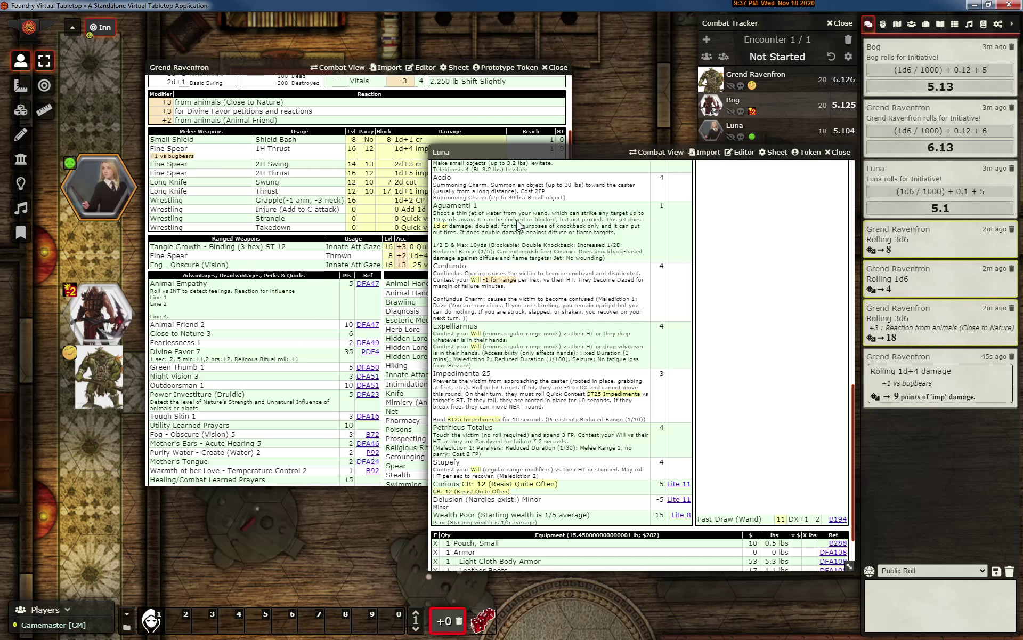
# Open Luna's sheet in the editor, inspect the bracketed roll text in the Aguamenti notes, and return to full view
pyautogui.click(741, 153)
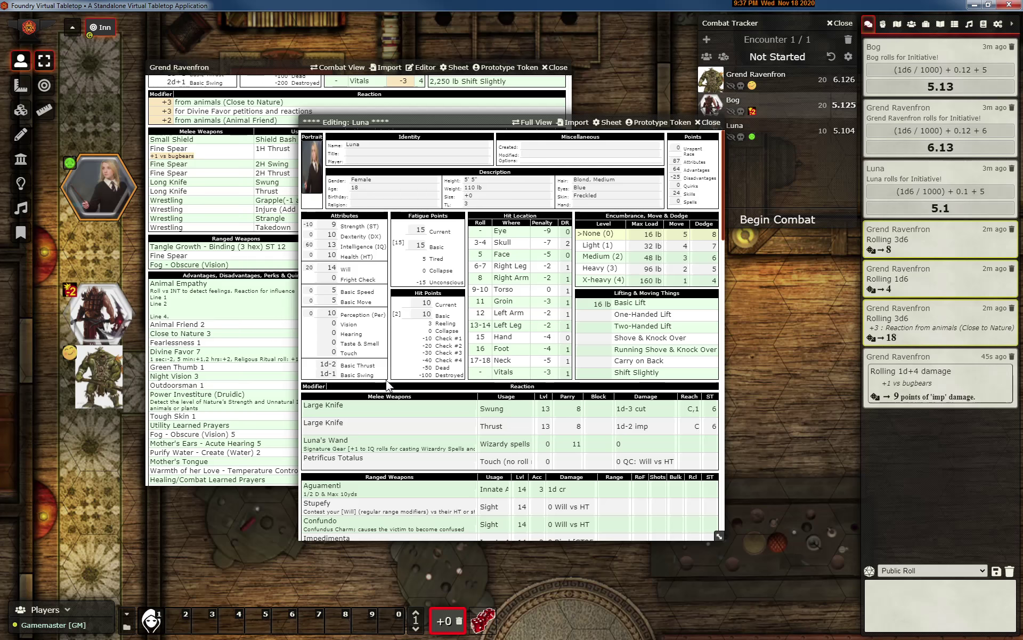
pyautogui.scroll(-10, 388, 385)
pyautogui.scroll(-4, 388, 385)
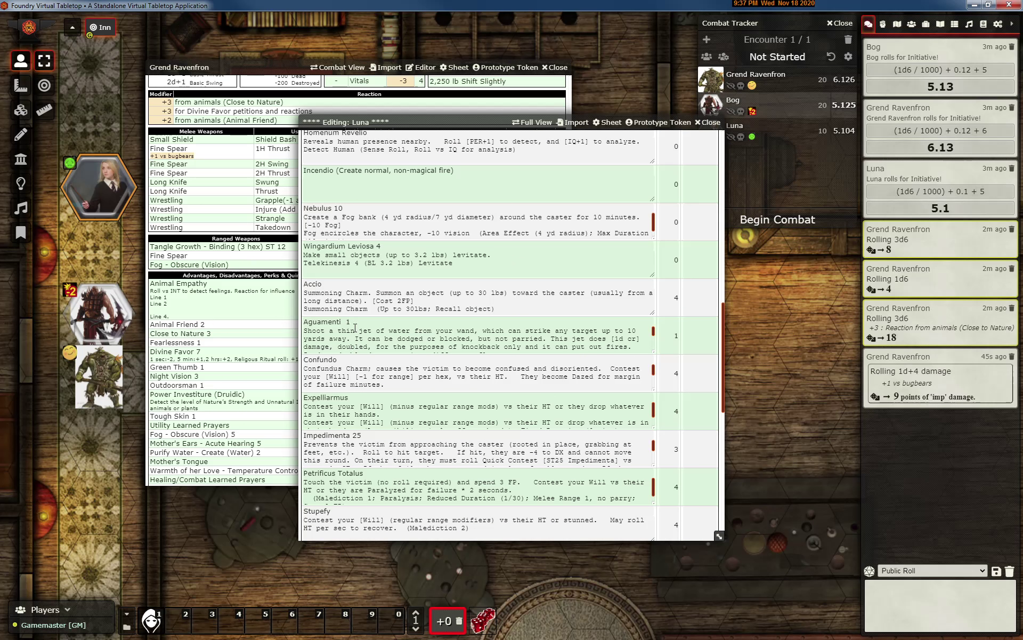
pyautogui.click(329, 335)
pyautogui.moveTo(306, 330); pyautogui.dragTo(456, 349)
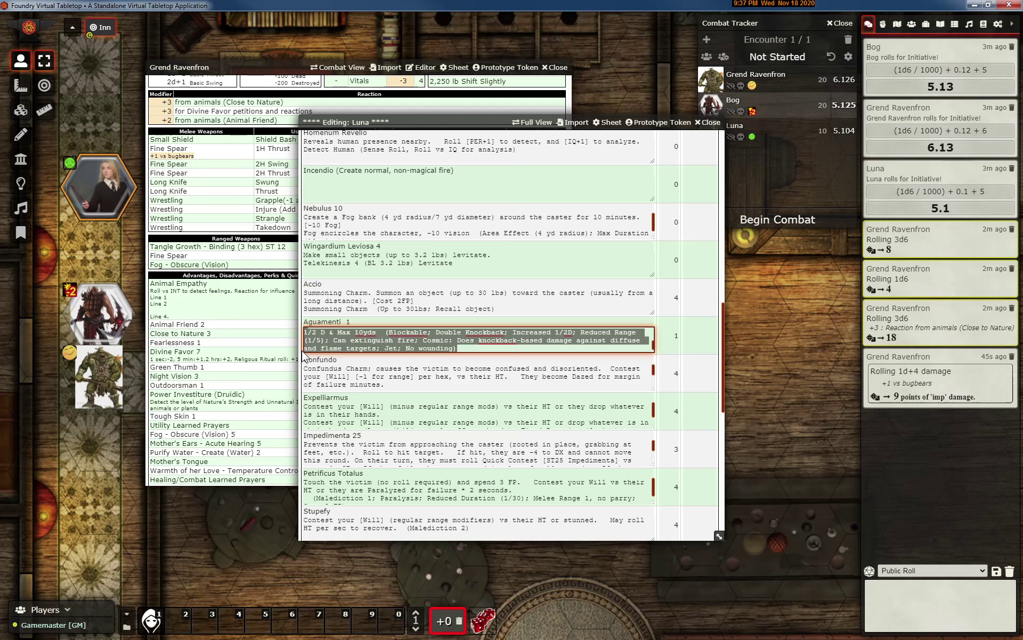
pyautogui.write('Shoot a thin jet of water from your wand, which can strike any target up to 10 yards away. It can be dodged or blocked, but not parried. This jet does [1d cr] damage, doubled, for the purposes of knockback only and it can put out fires.')
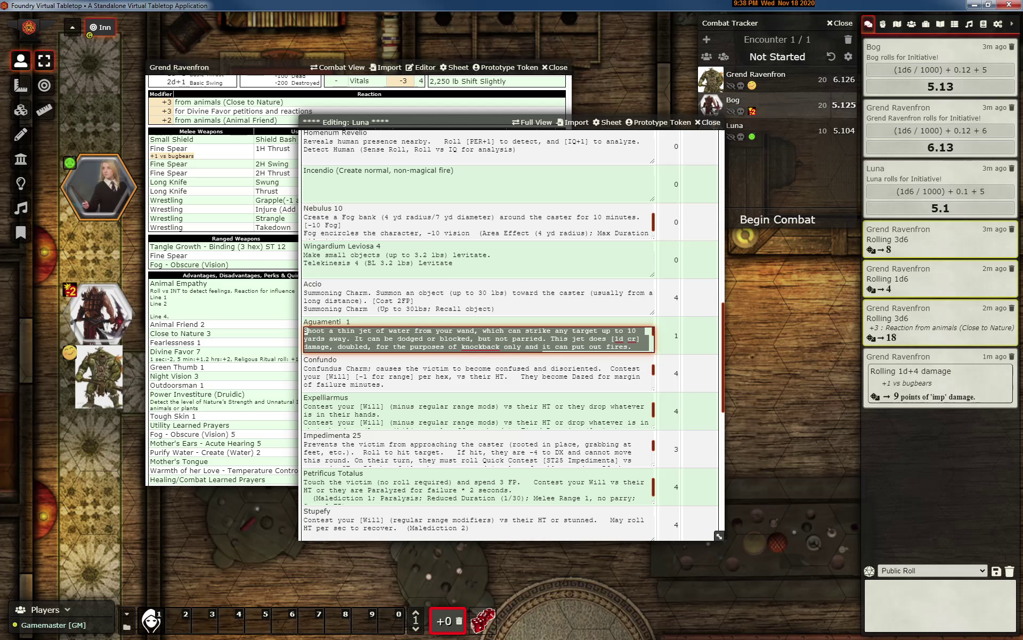
pyautogui.scroll(2, 366, 349)
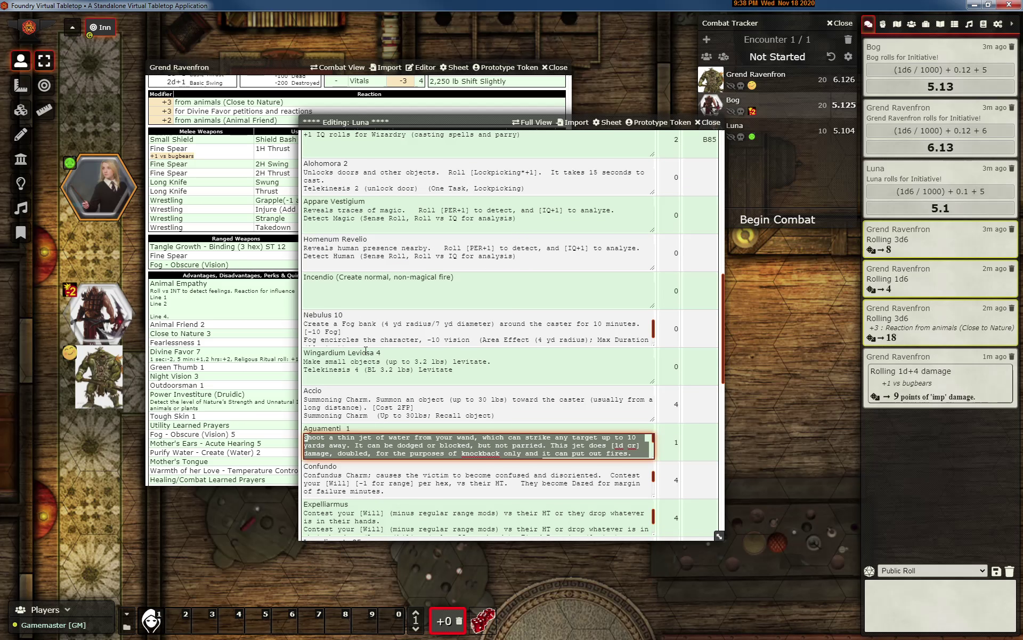
pyautogui.click(532, 123)
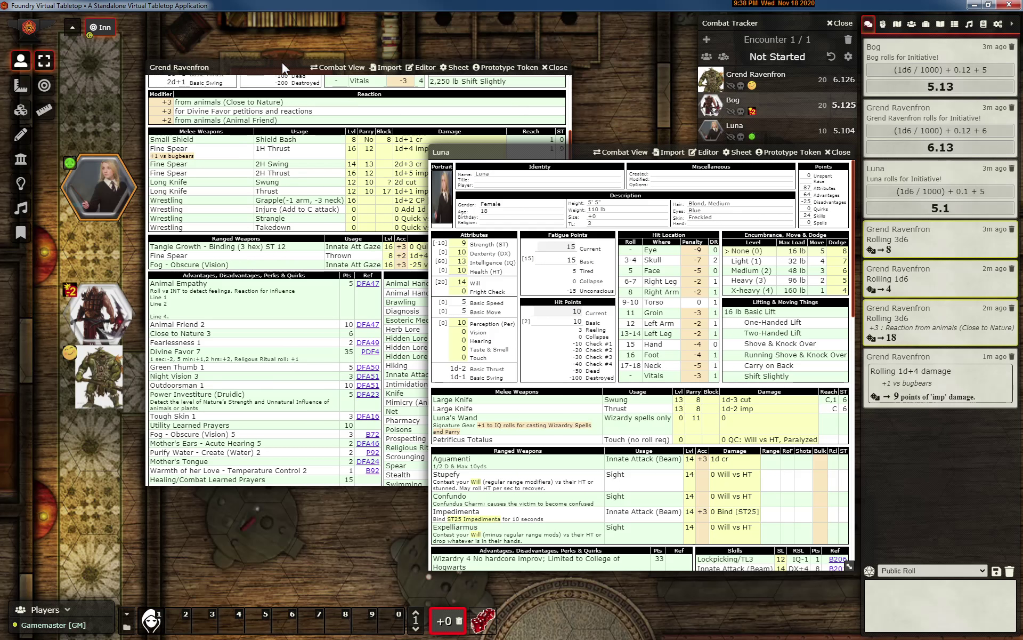
# Bring Grend Ravenfron's sheet forward, open it in the editor, and look through the advantages, disadvantages and skills lists
pyautogui.click(253, 70)
pyautogui.scroll(-10, 378, 328)
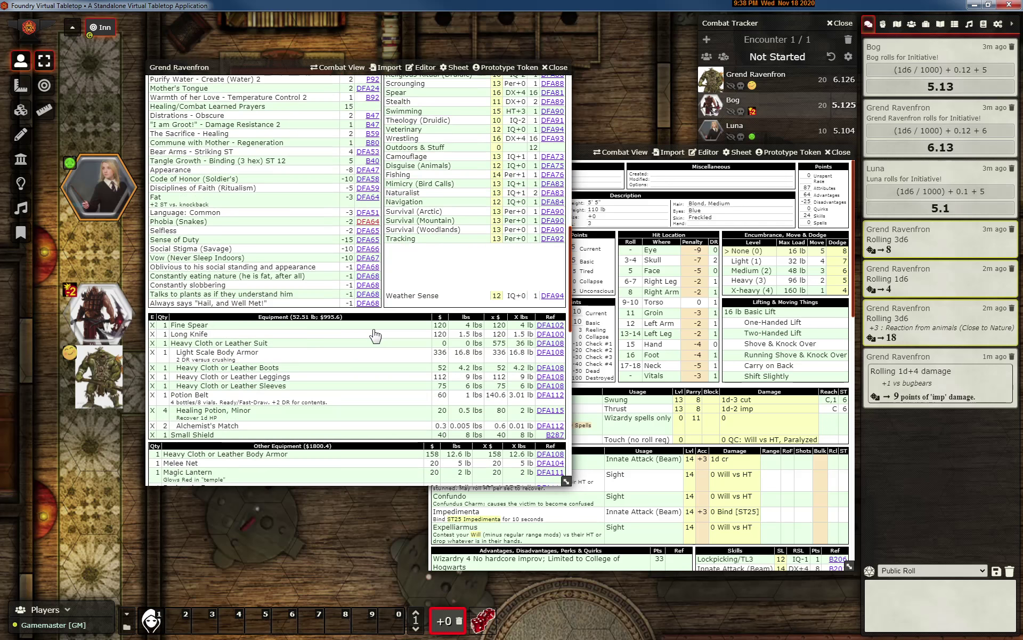
pyautogui.click(421, 67)
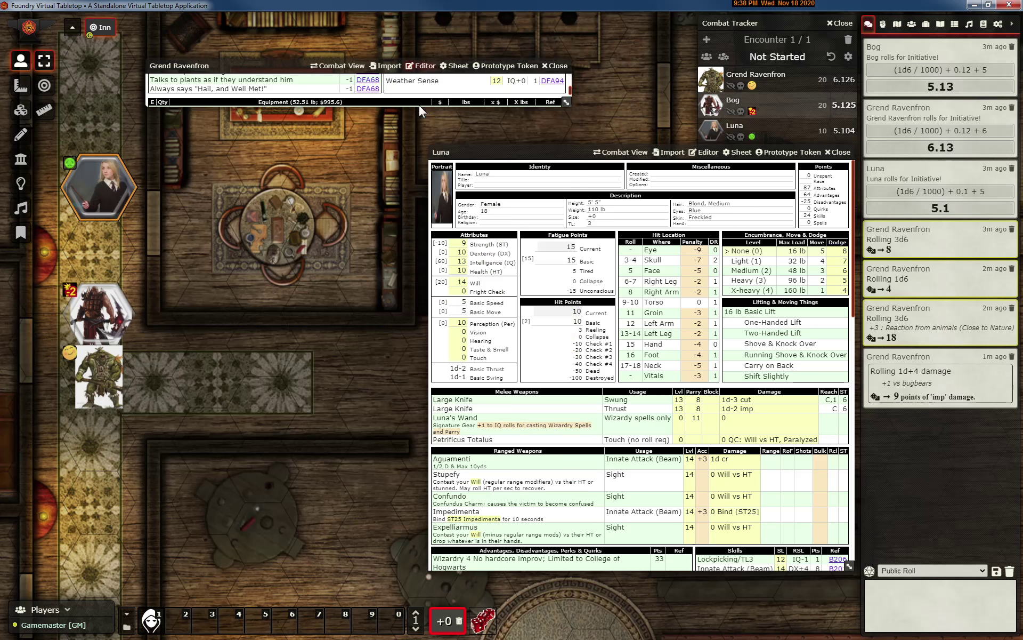
pyautogui.scroll(-10, 308, 286)
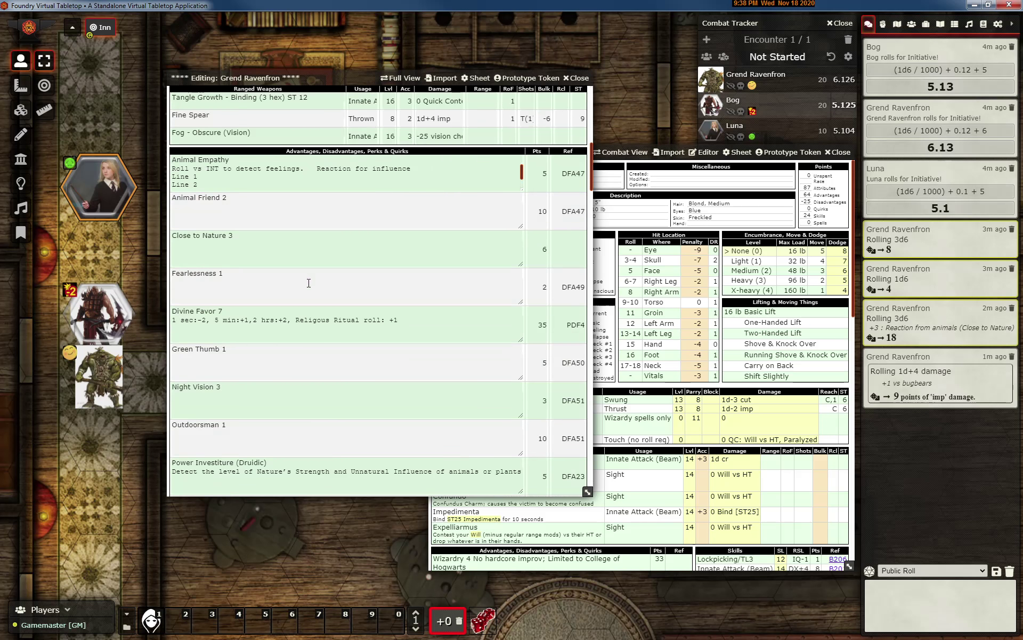
pyautogui.scroll(2, 306, 281)
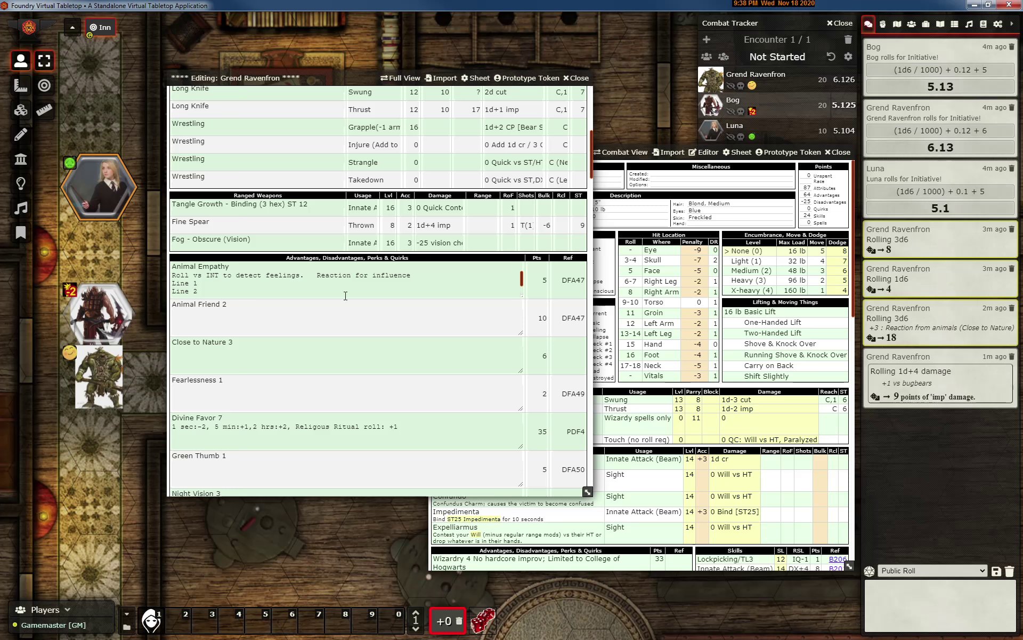
pyautogui.scroll(-6, 323, 295)
pyautogui.scroll(-18, 292, 260)
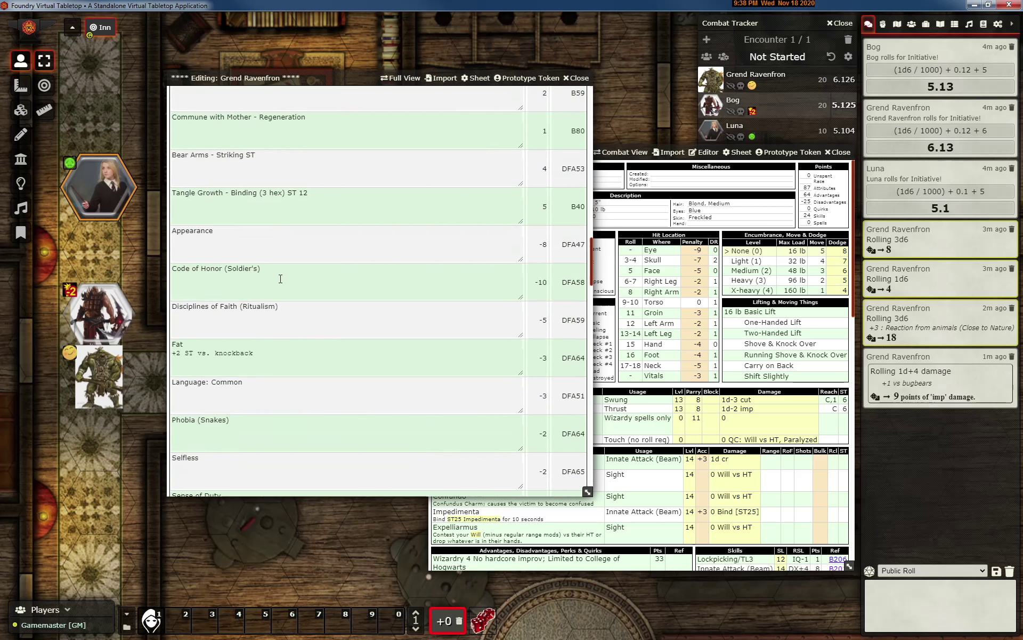
pyautogui.scroll(-10, 281, 278)
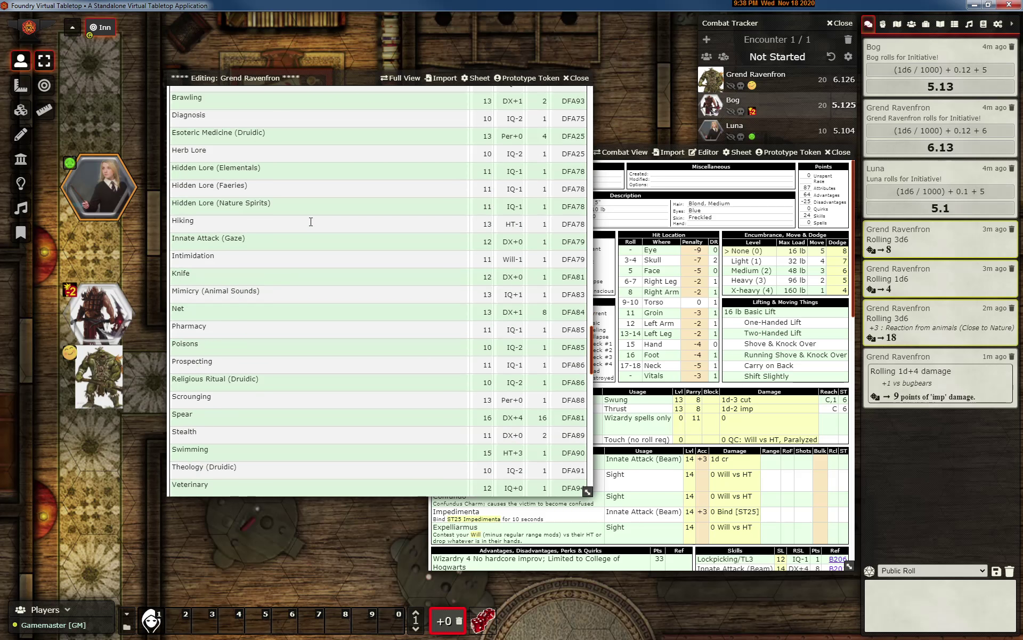
# Add a new equipment item contained in Grend Ravenfron's Potion Belt and mark it as equipped with an X
pyautogui.scroll(-1, 299, 240)
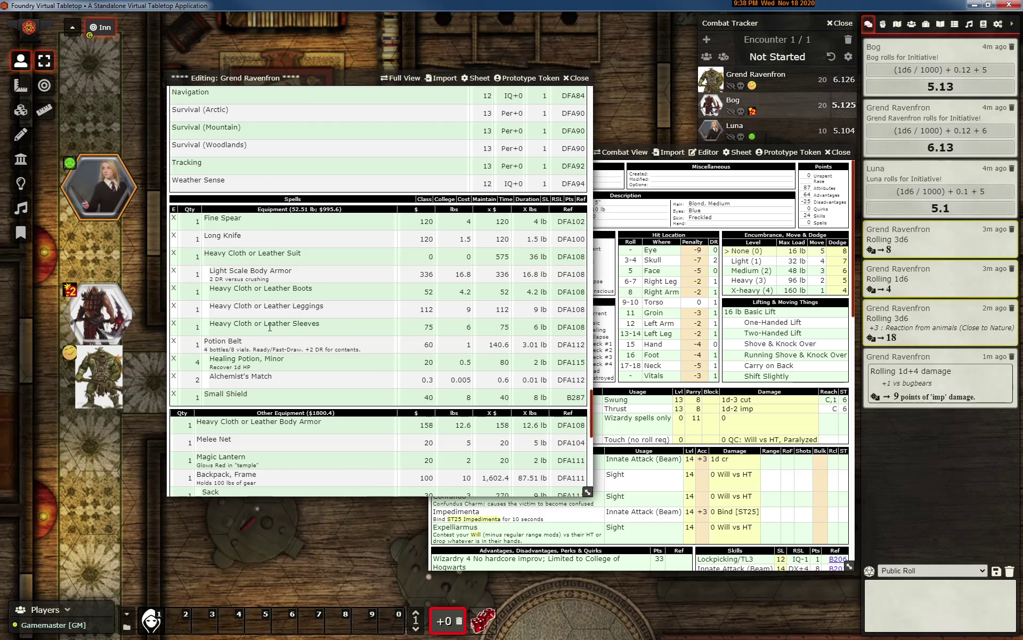
pyautogui.scroll(-2, 279, 354)
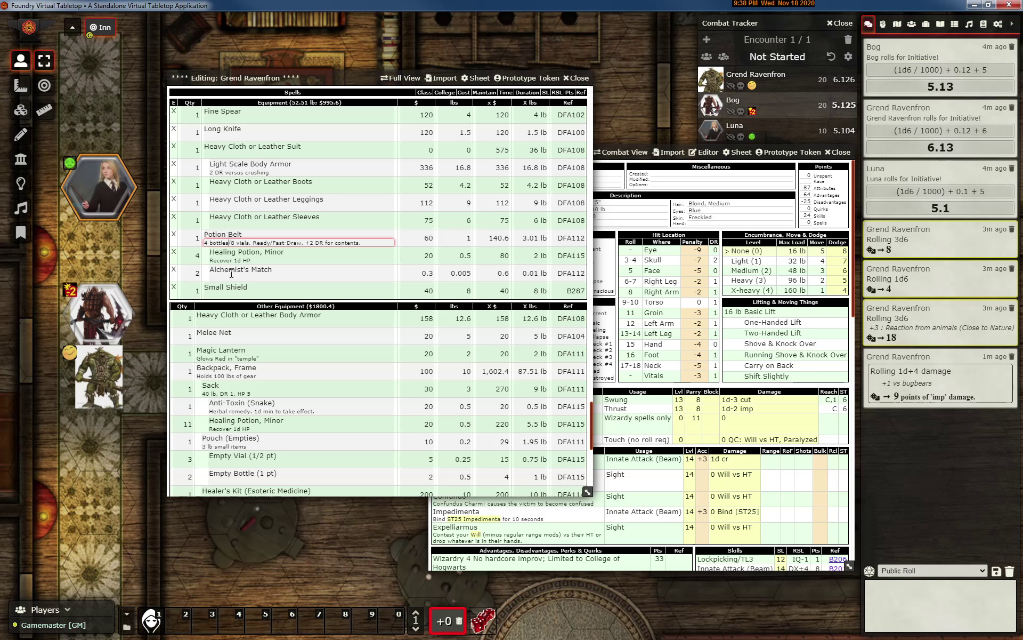
pyautogui.rightClick(267, 235)
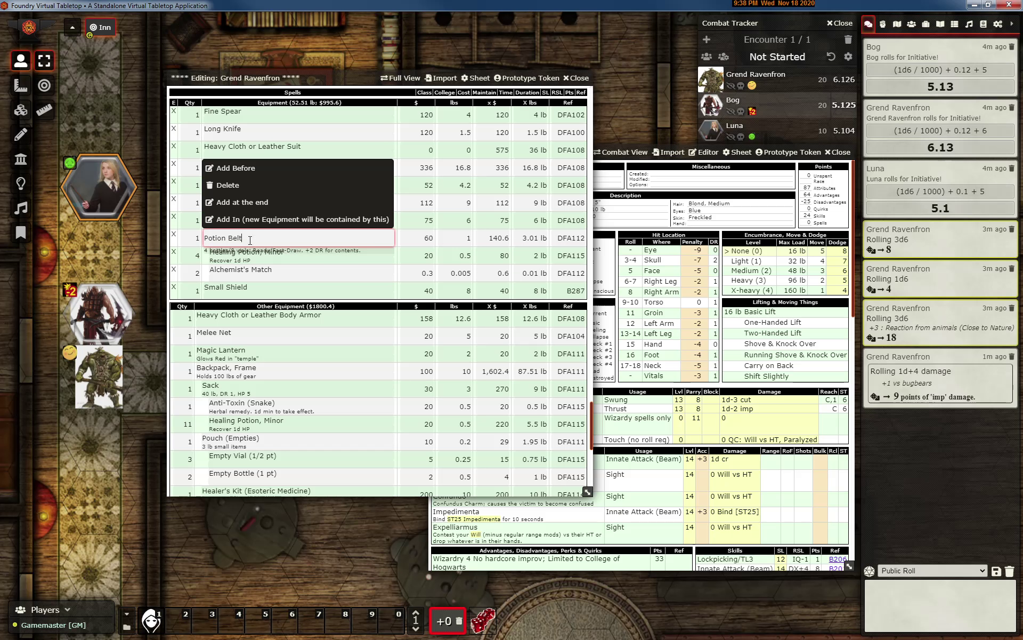
pyautogui.click(227, 220)
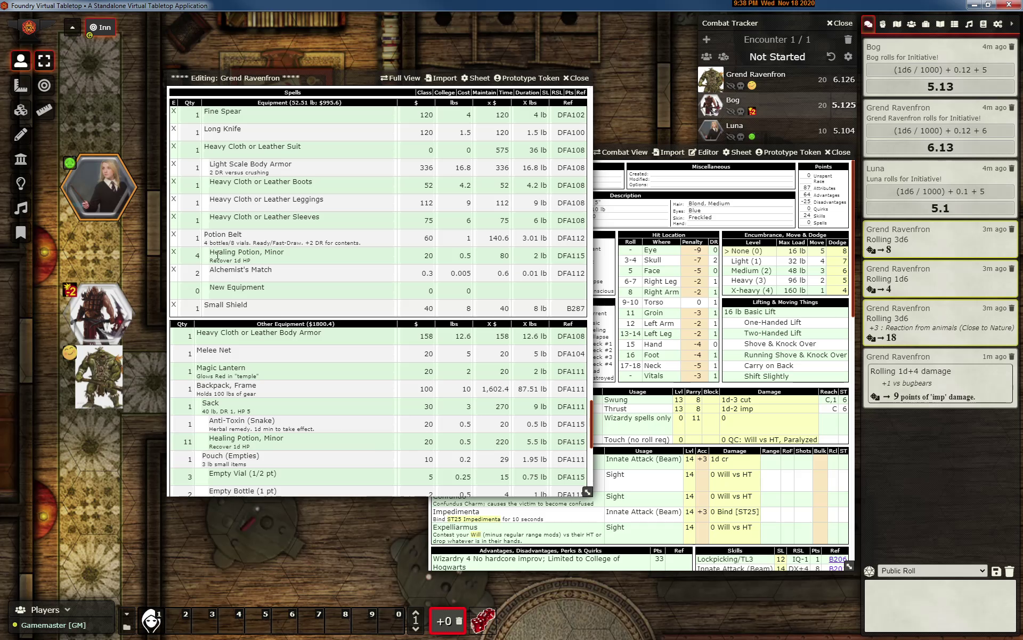
pyautogui.rightClick(232, 290)
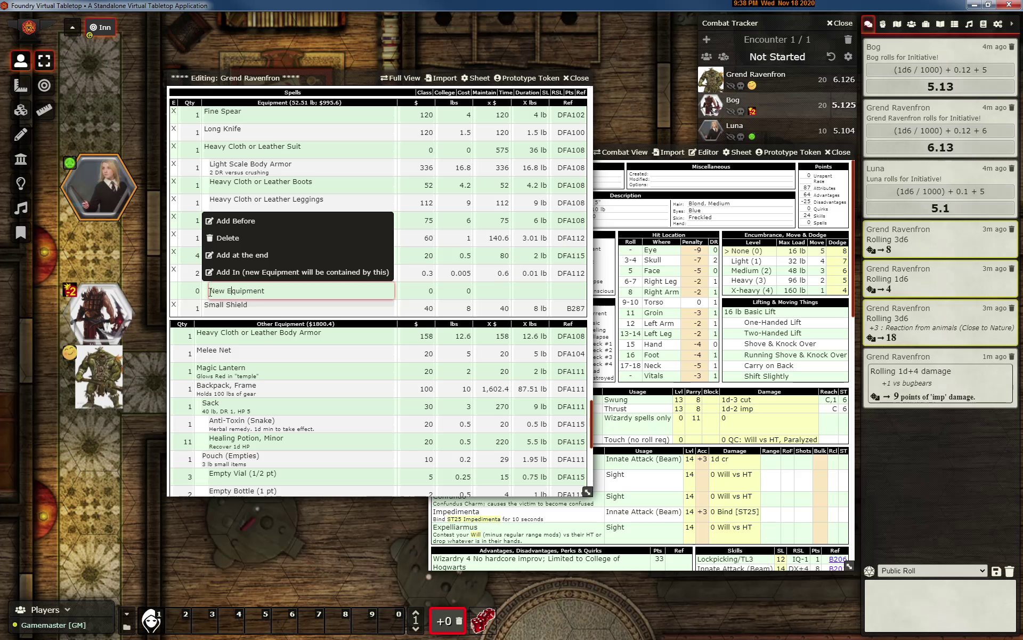
pyautogui.click(175, 297)
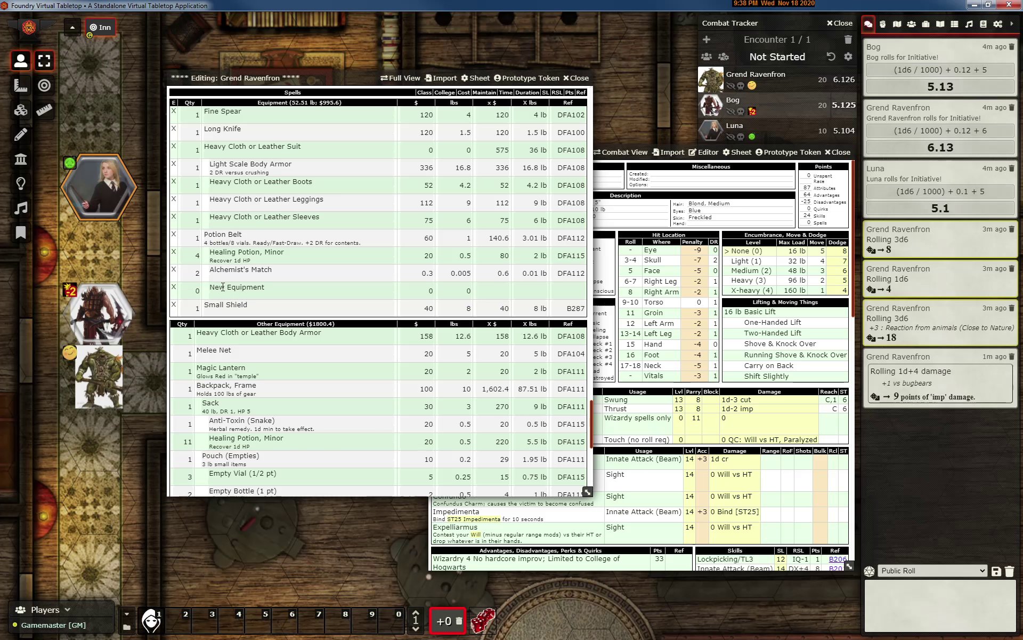
# Return Grend Ravenfron's sheet to full view and check the new item under the Potion Belt in the equipment list
pyautogui.click(405, 80)
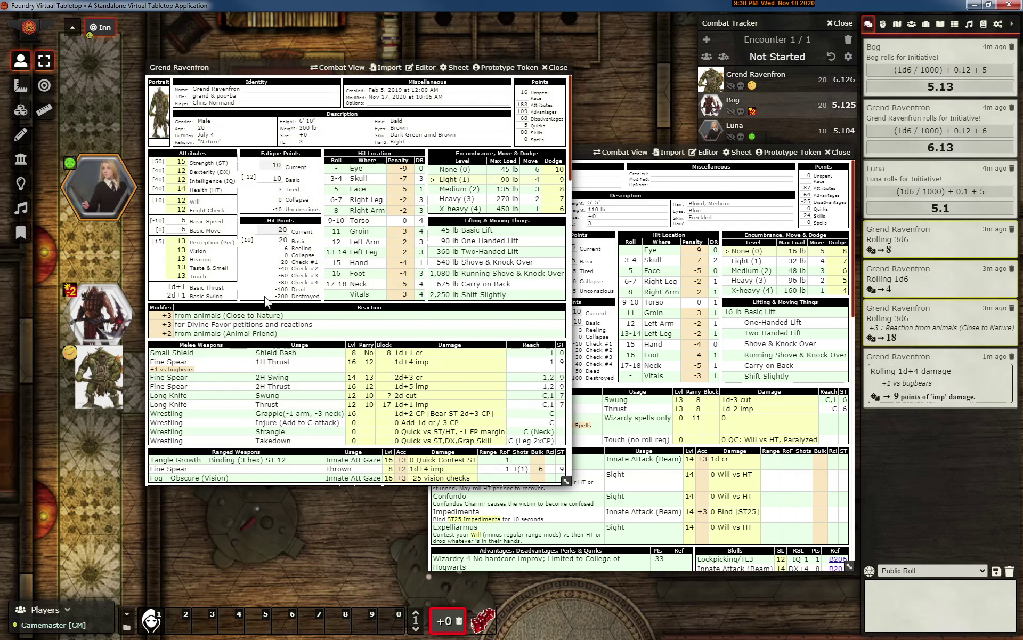
pyautogui.scroll(-3, 270, 285)
pyautogui.scroll(-15, 271, 288)
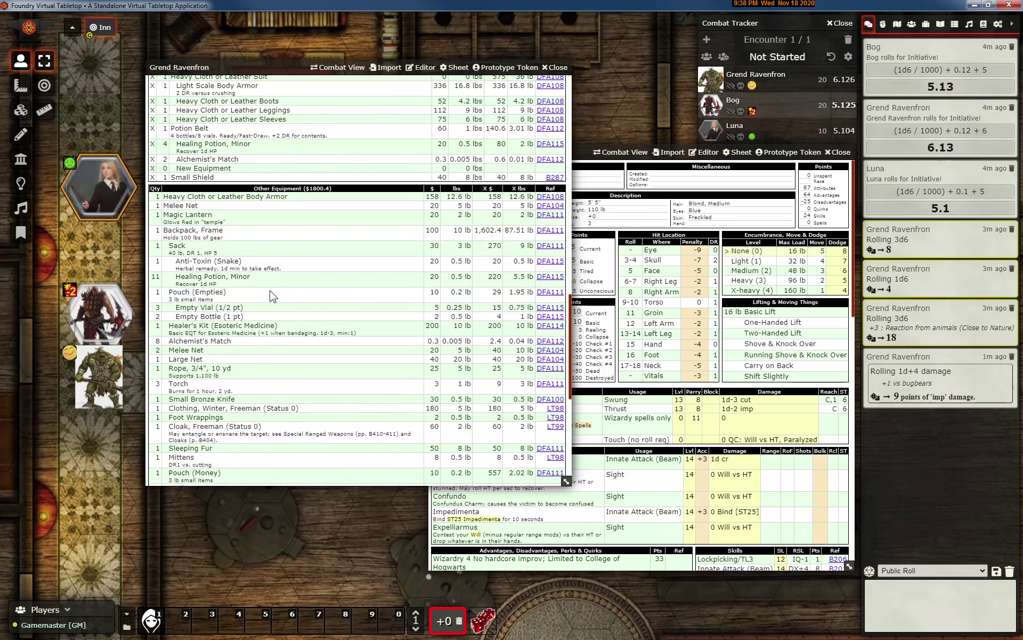
pyautogui.scroll(2, 271, 296)
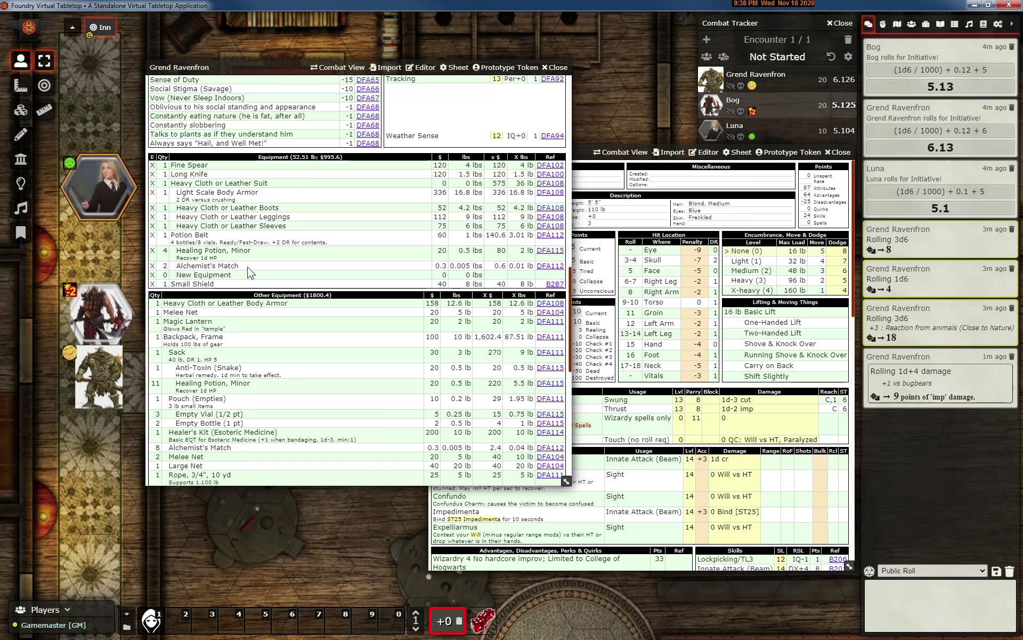
# Open Grend Ravenfron's sheet in the editor and examine the Adventure Notes, Session 1 and Prayers entries in the Notes section
pyautogui.scroll(5, 302, 270)
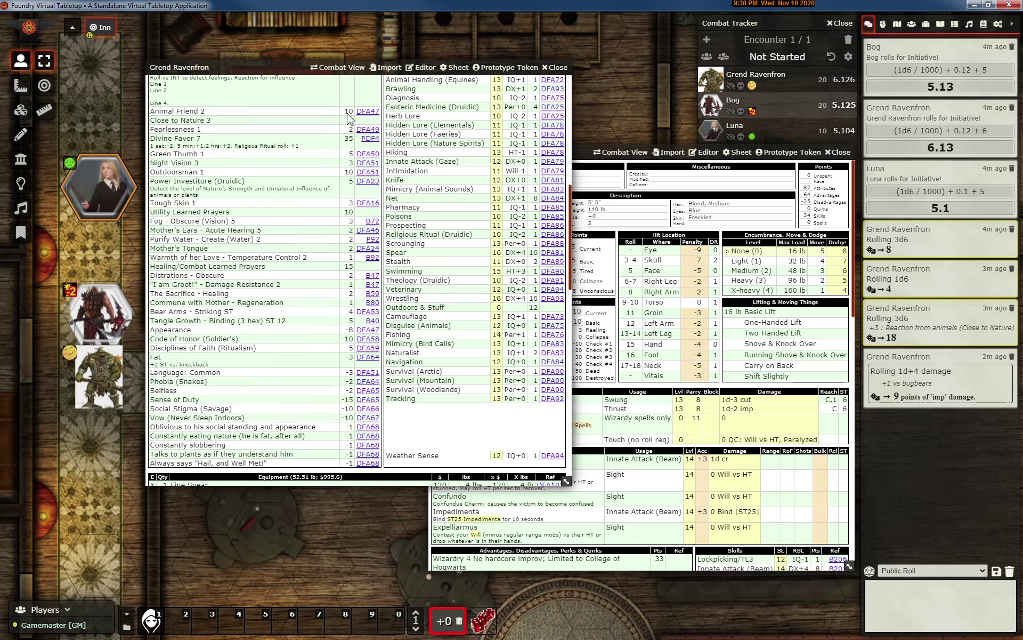
pyautogui.click(423, 67)
pyautogui.scroll(-15, 352, 212)
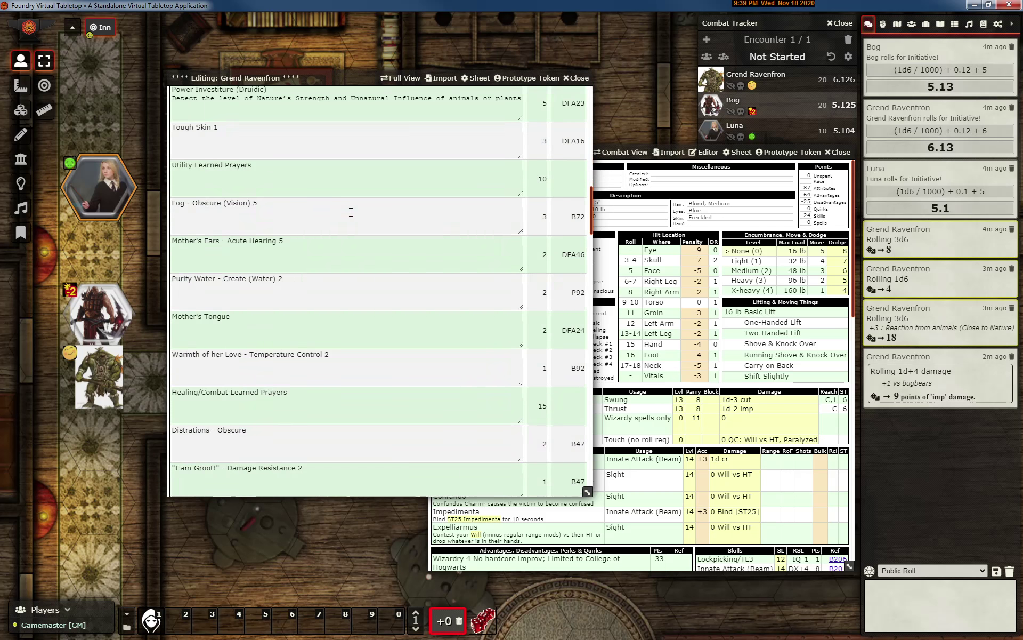
pyautogui.scroll(-20, 352, 212)
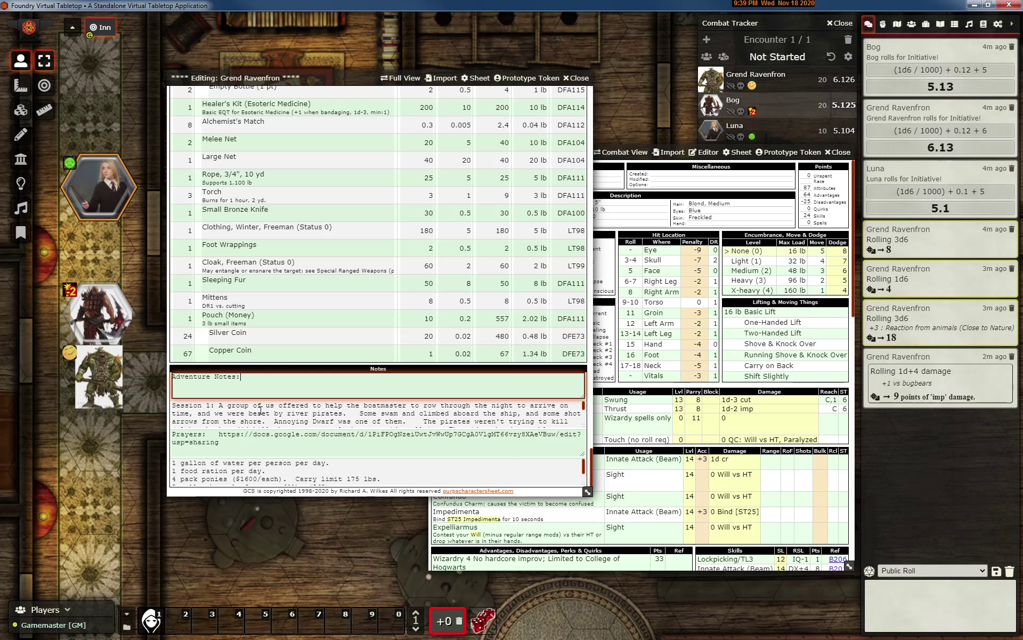
pyautogui.click(262, 413)
pyautogui.click(529, 440)
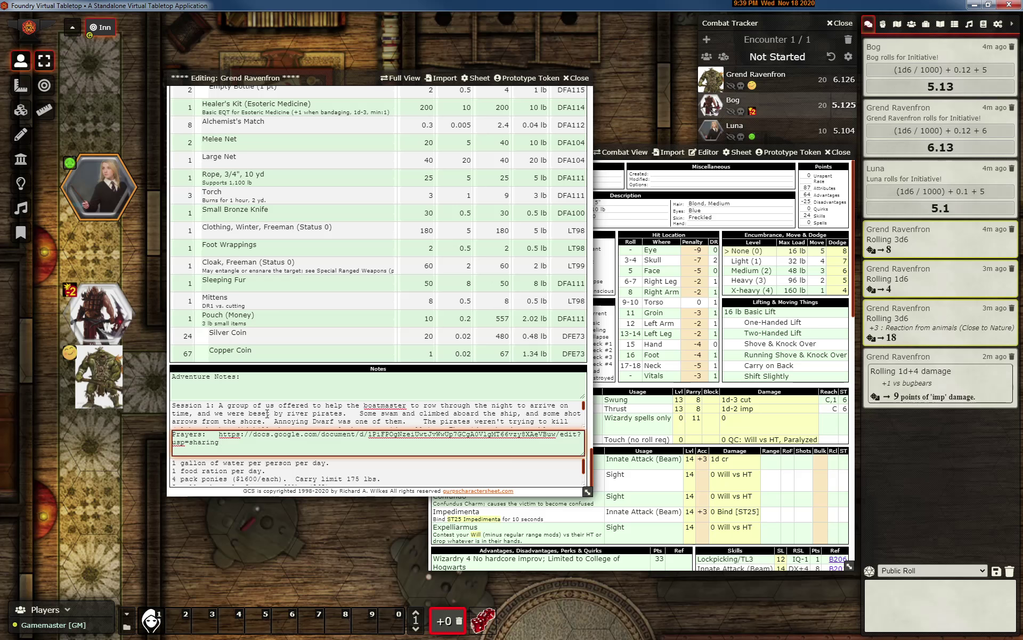
pyautogui.moveTo(261, 412); pyautogui.dragTo(265, 336)
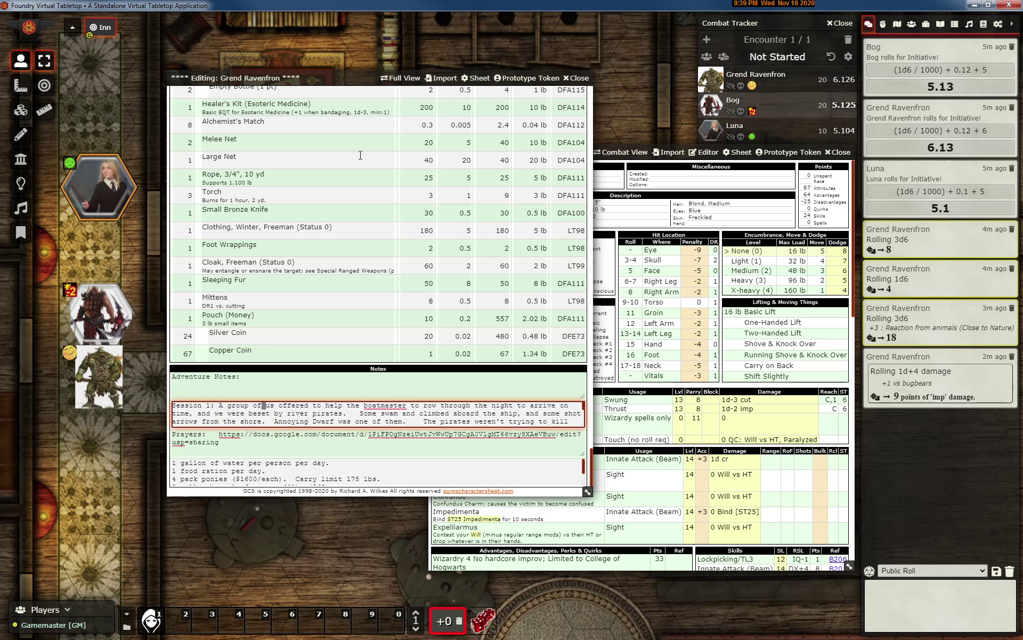
# Return Grend Ravenfron's sheet to full view and read through the formatted Notes section below the equipment lists
pyautogui.click(403, 79)
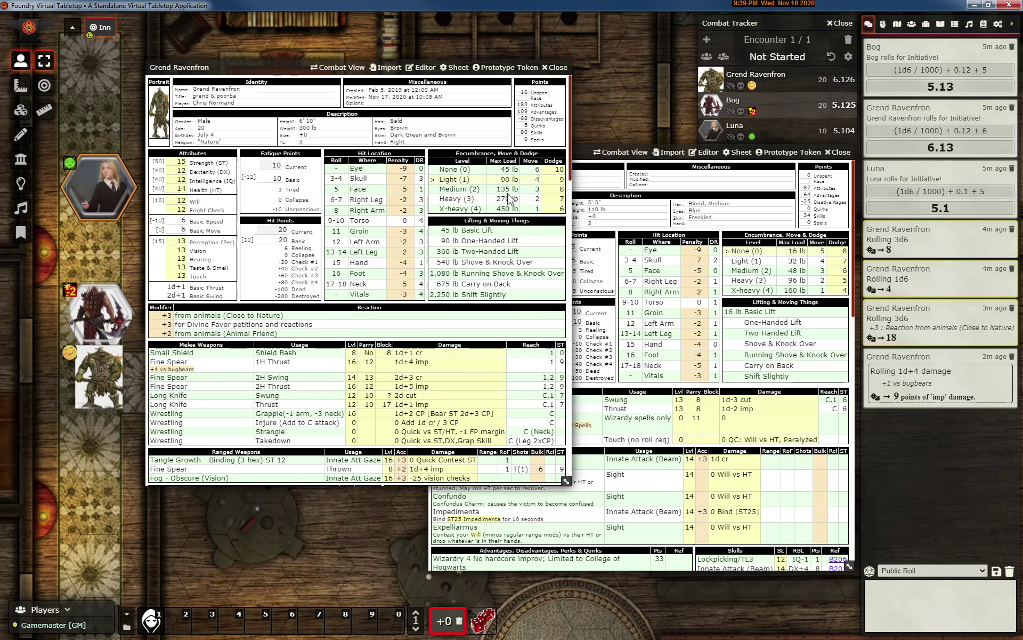
pyautogui.scroll(-15, 400, 232)
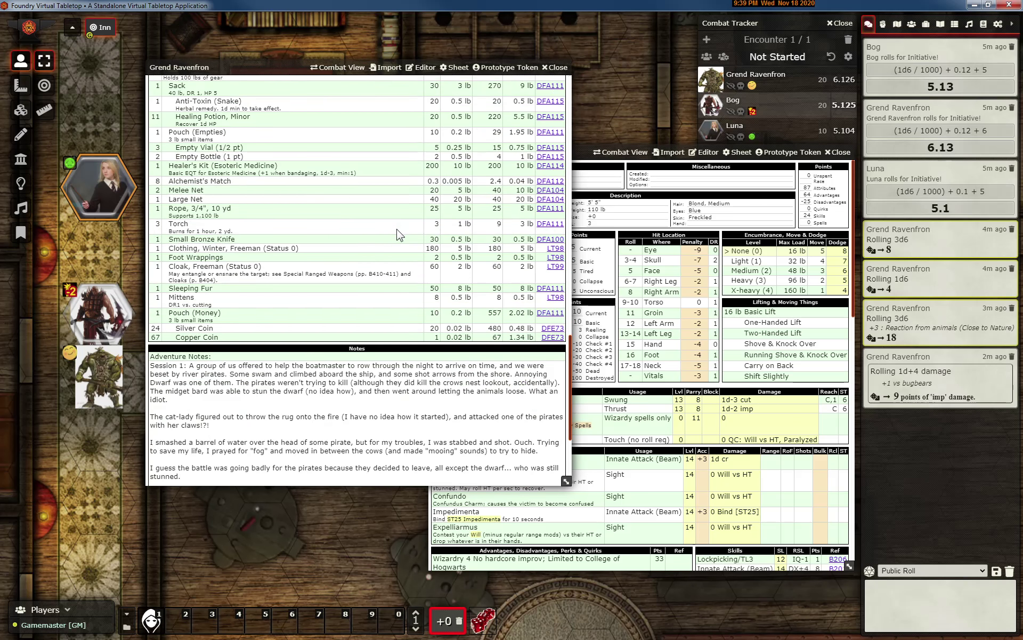
pyautogui.scroll(-2, 194, 238)
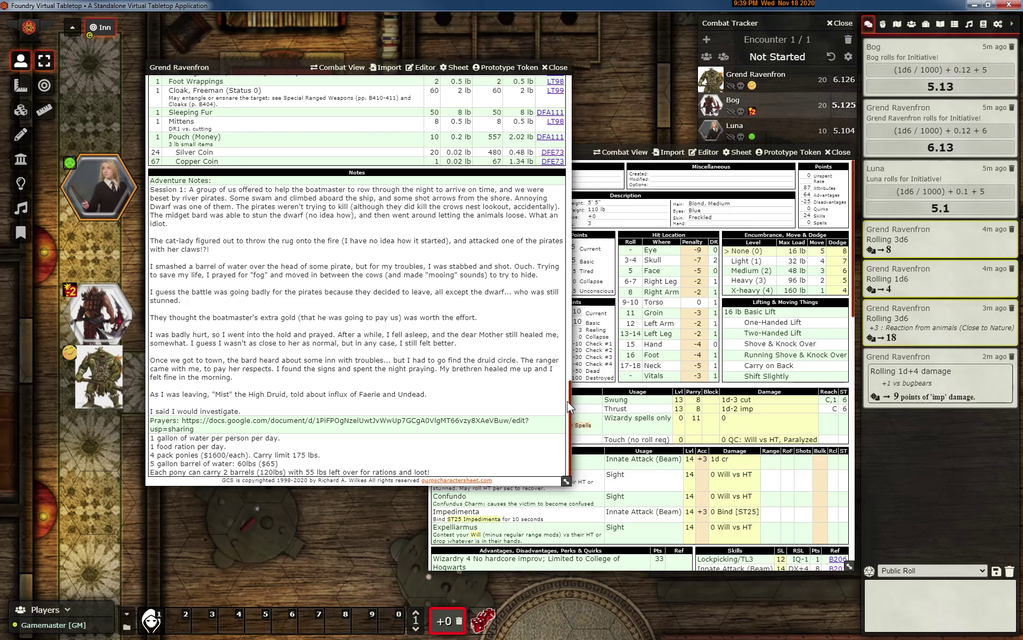
pyautogui.moveTo(571, 396); pyautogui.dragTo(550, 81)
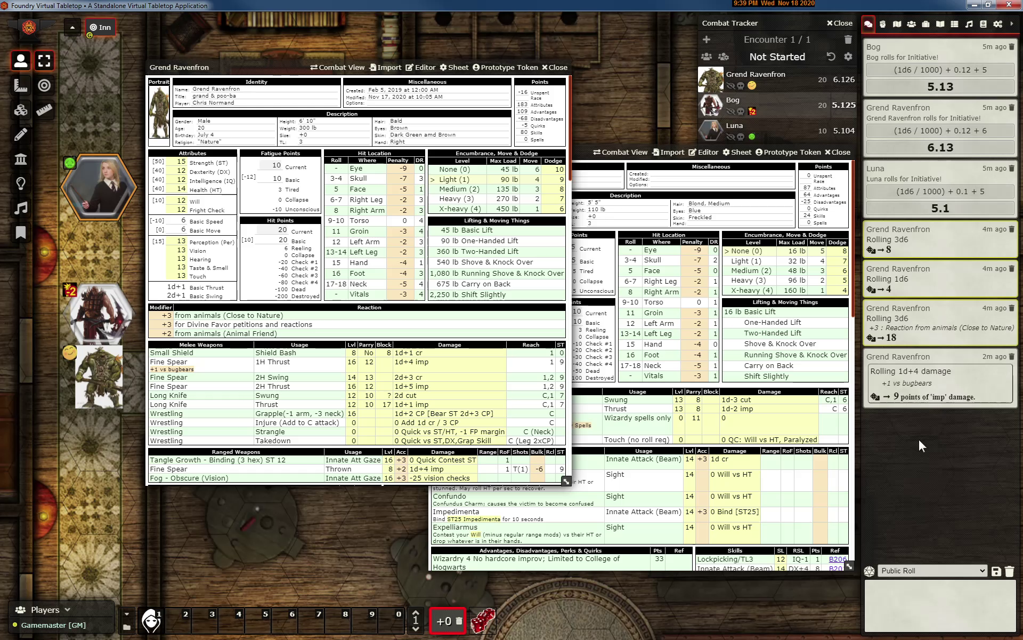
# Bring Luna's sheet forward and apply the 9 points of 'imp' damage from the chat roll to her Torso
pyautogui.click(584, 156)
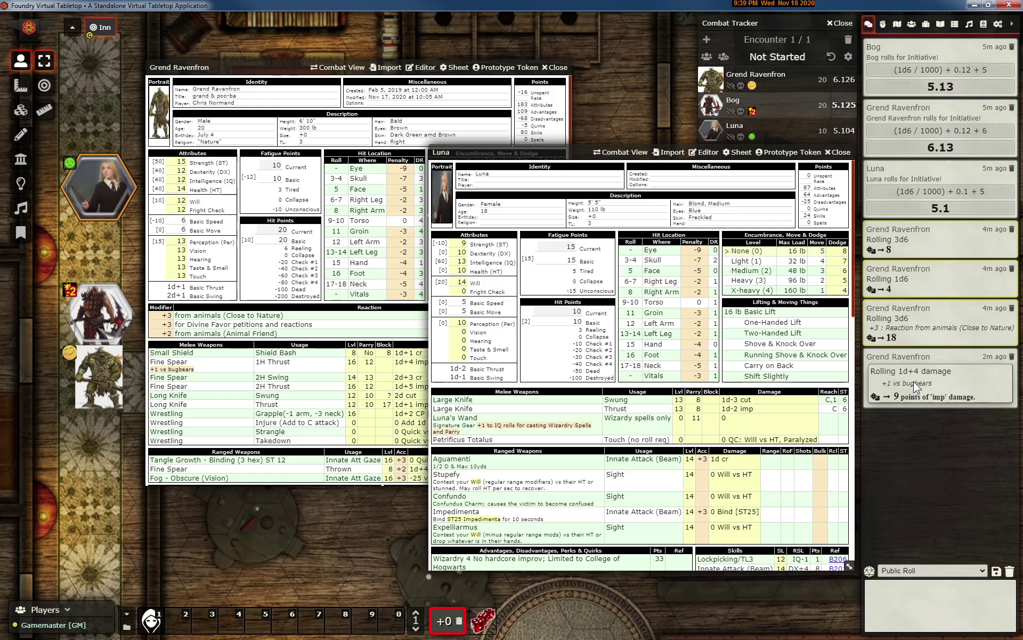
pyautogui.moveTo(914, 381); pyautogui.dragTo(554, 211)
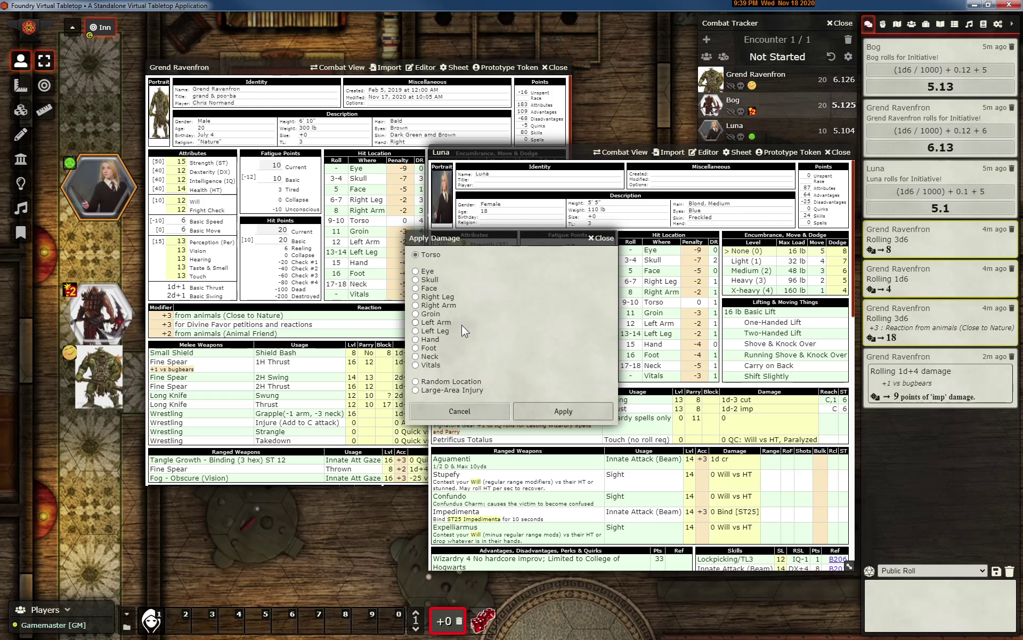
pyautogui.click(557, 410)
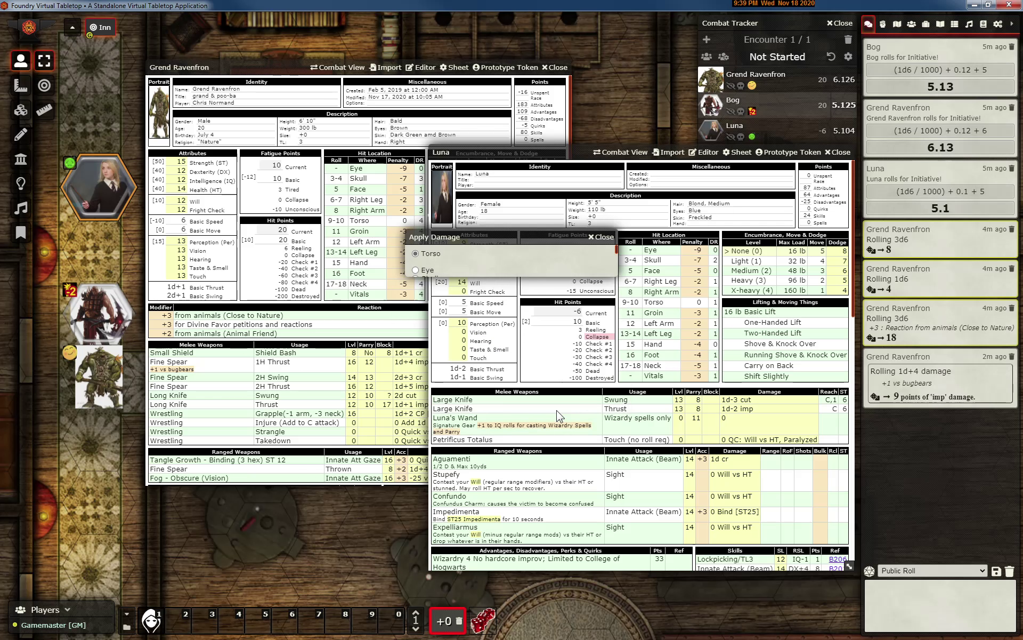